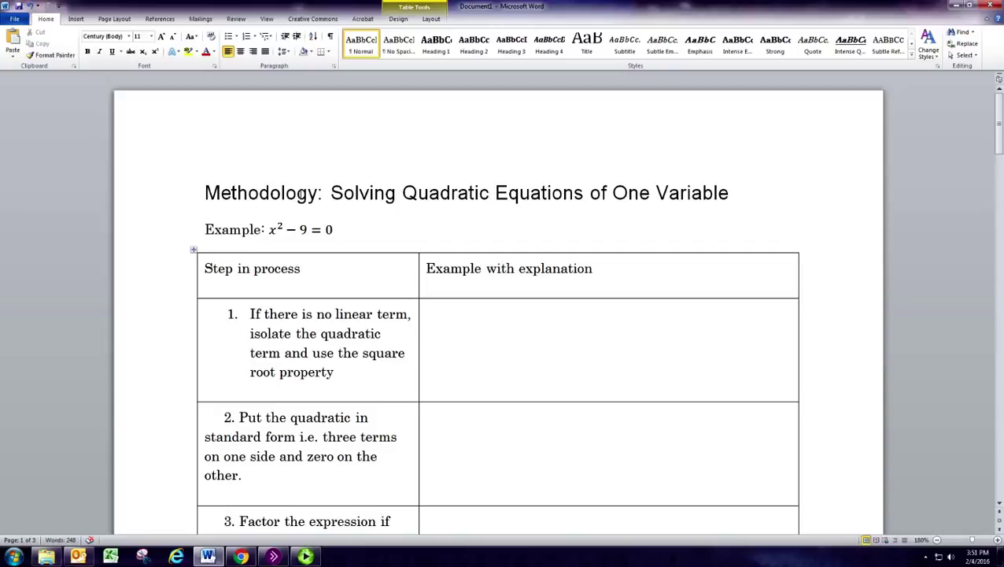
# Copy the example equation x² − 9 = 0 into the step 1 example cell.
pyautogui.click(268, 229)
pyautogui.click(268, 229)
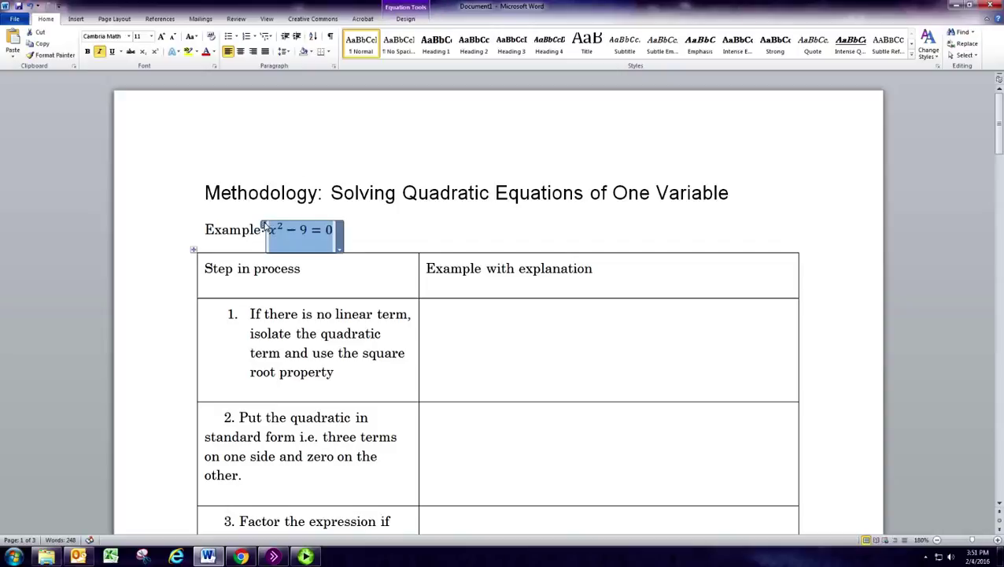
pyautogui.click(492, 325)
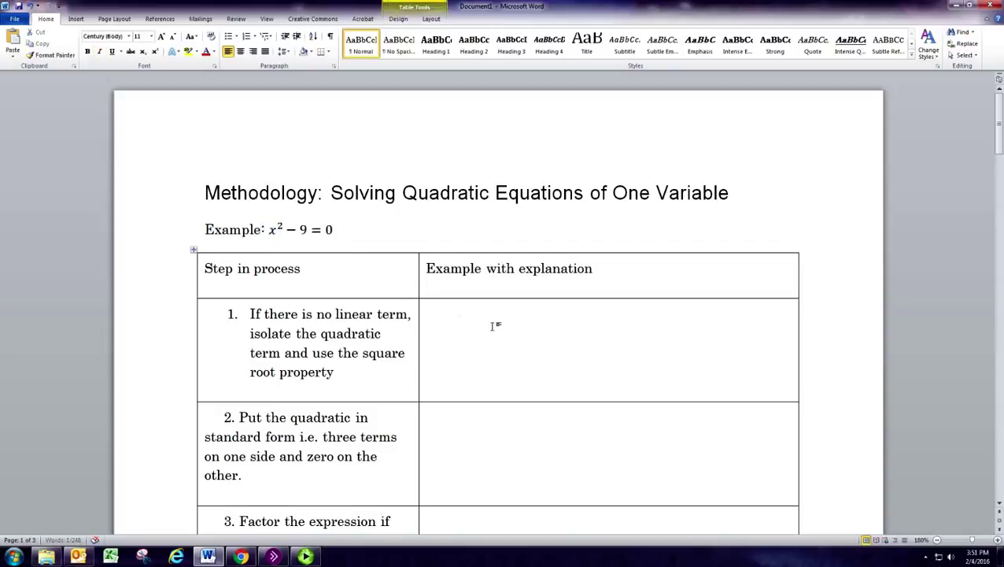
pyautogui.write('x² − 9 = 0')
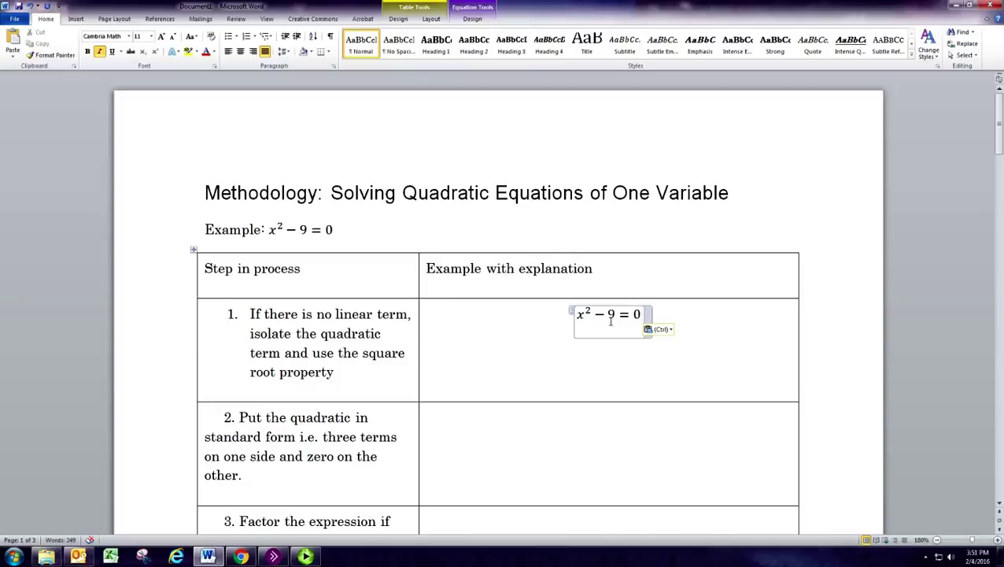
# Add +9 to both sides of the pasted equation and simplify it to x² = 9.
pyautogui.moveTo(578, 318); pyautogui.dragTo(590, 318)
pyautogui.doubleClick(611, 315)
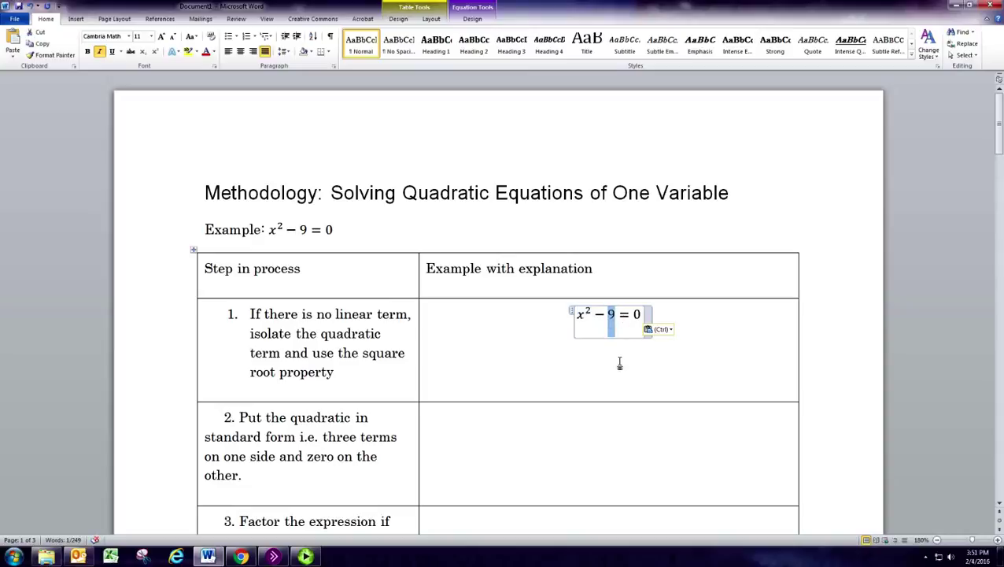
pyautogui.click(593, 325)
pyautogui.write('+9')
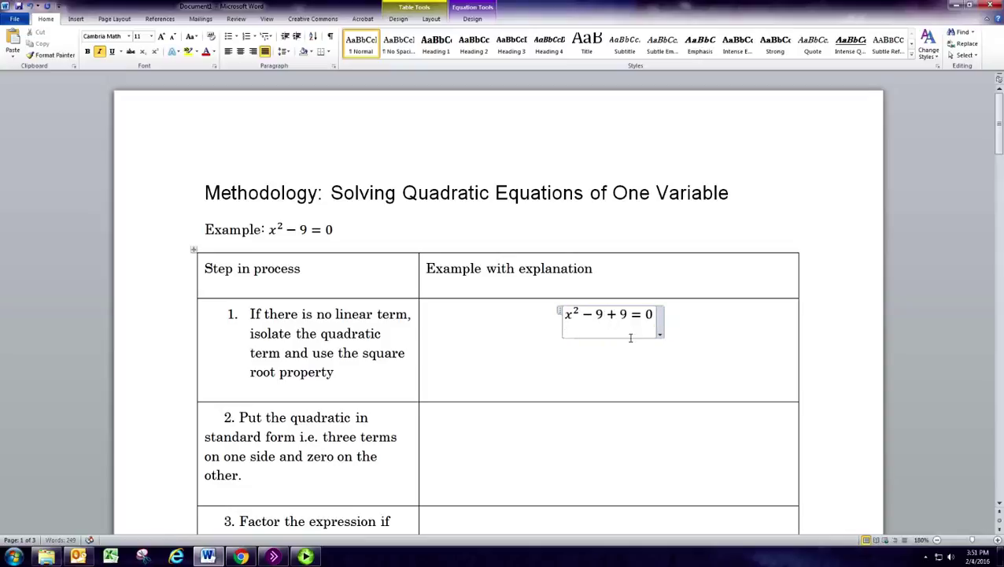
pyautogui.write('+9')
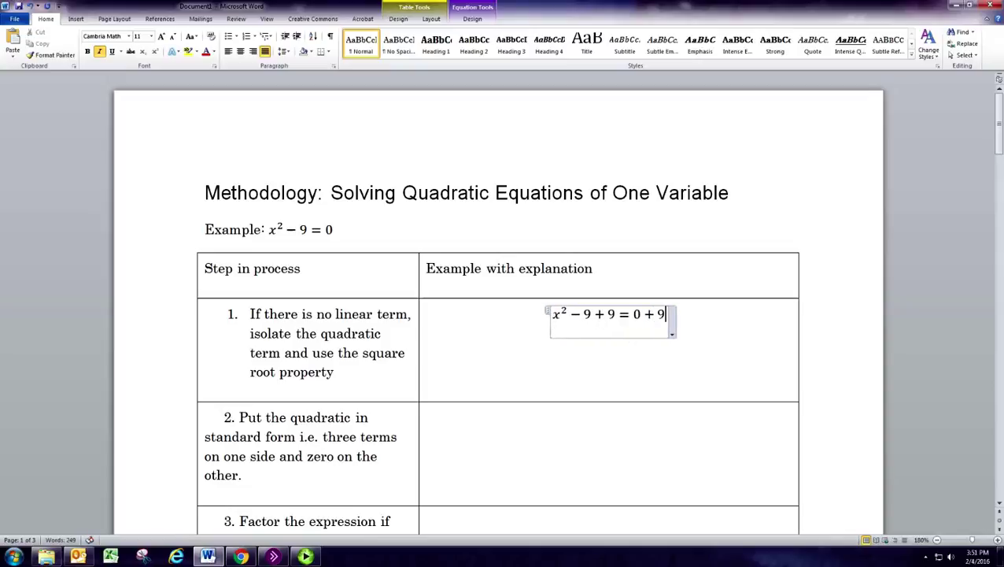
pyautogui.press('Left')
pyautogui.press('BackSpace')
pyautogui.press('BackSpace')
pyautogui.press('Left')
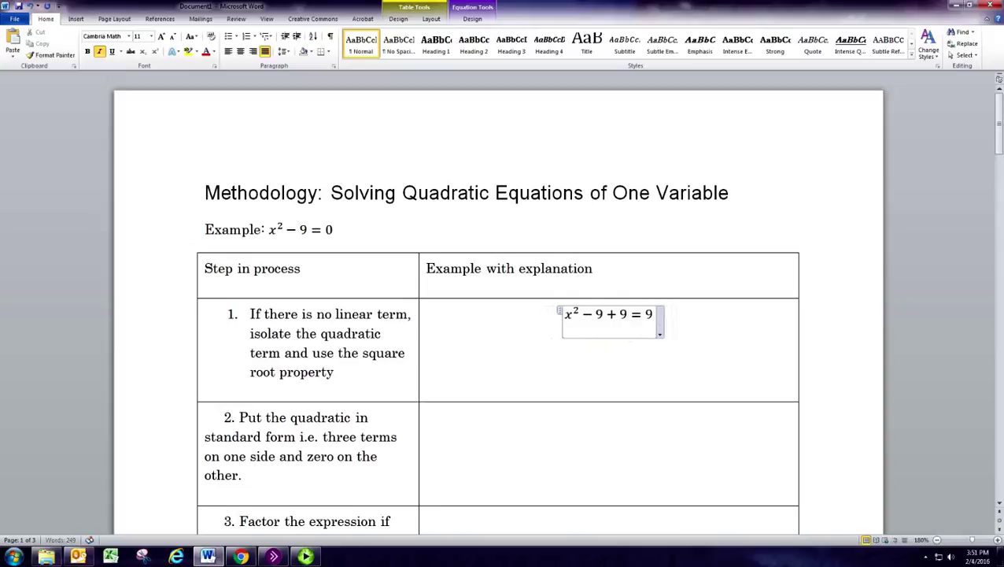
pyautogui.press('BackSpace')
pyautogui.press('BackSpace')
pyautogui.press('BackSpace')
pyautogui.press('BackSpace')
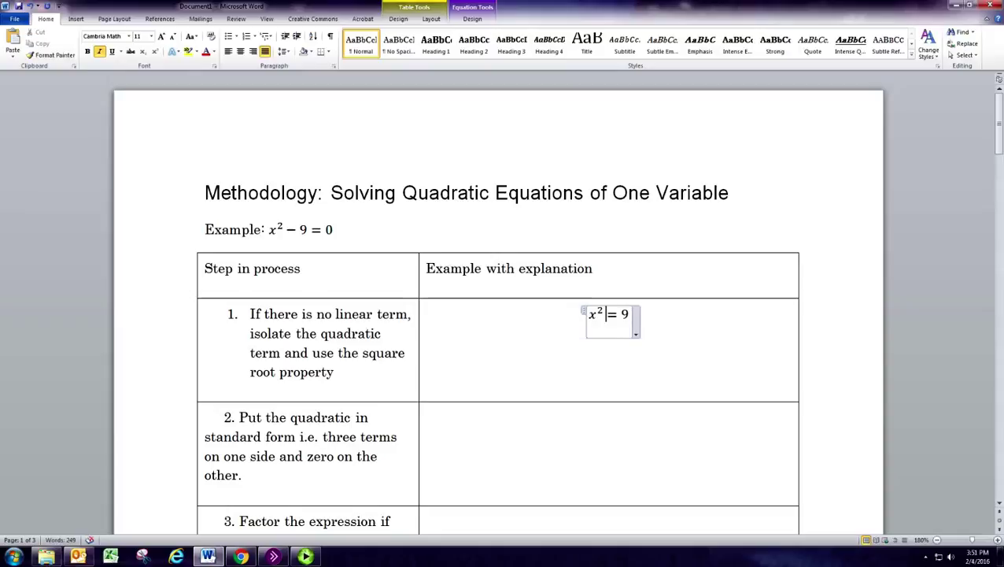
pyautogui.doubleClick(596, 320)
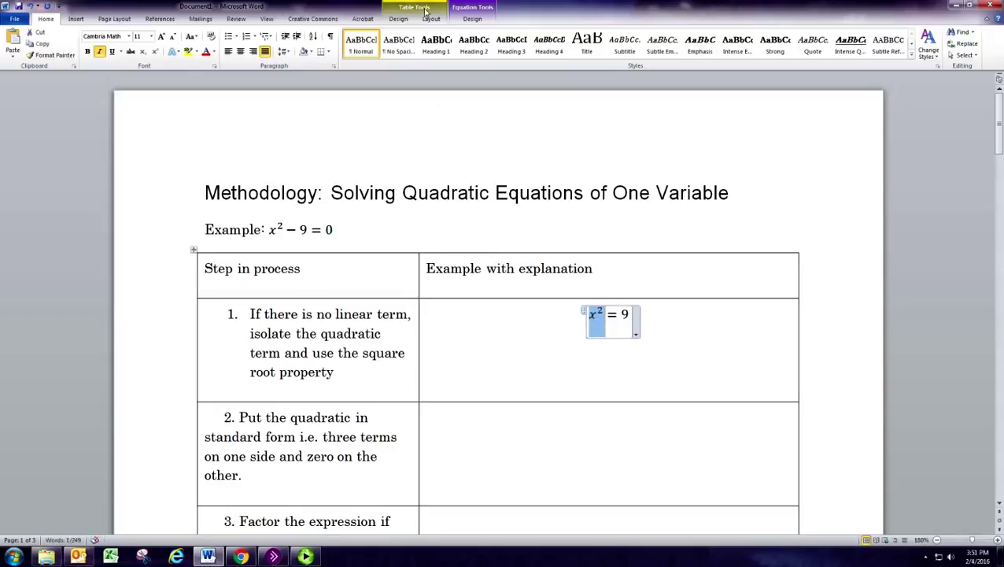
pyautogui.click(466, 20)
# Take square roots of both sides, giving √x² = ±√9.
pyautogui.click(467, 39)
pyautogui.click(487, 109)
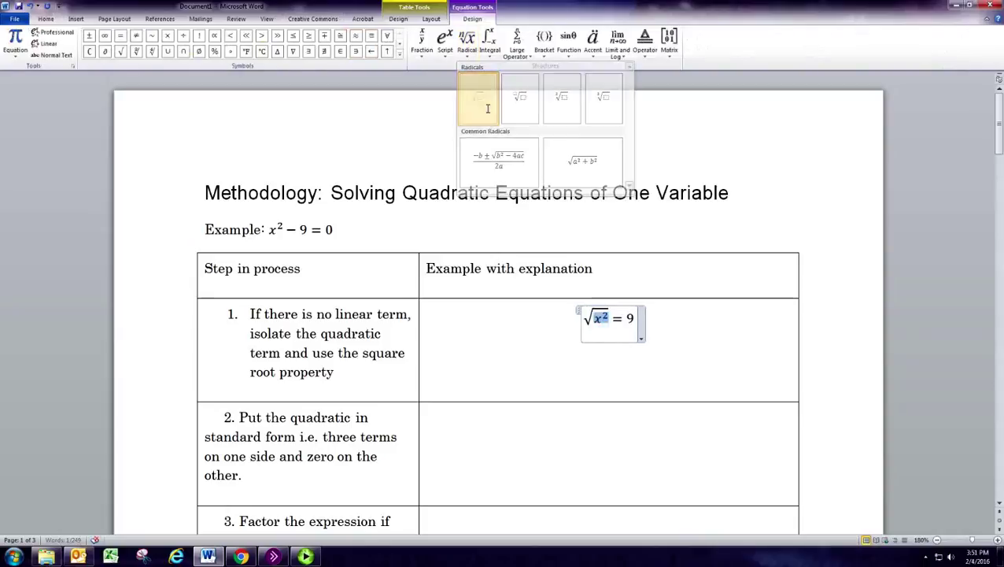
pyautogui.press('Right')
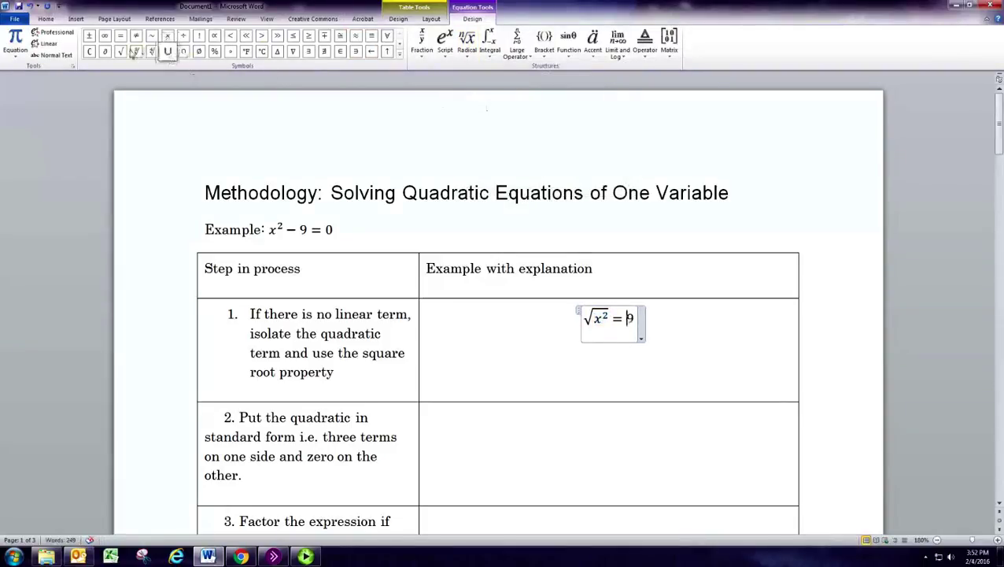
pyautogui.click(89, 37)
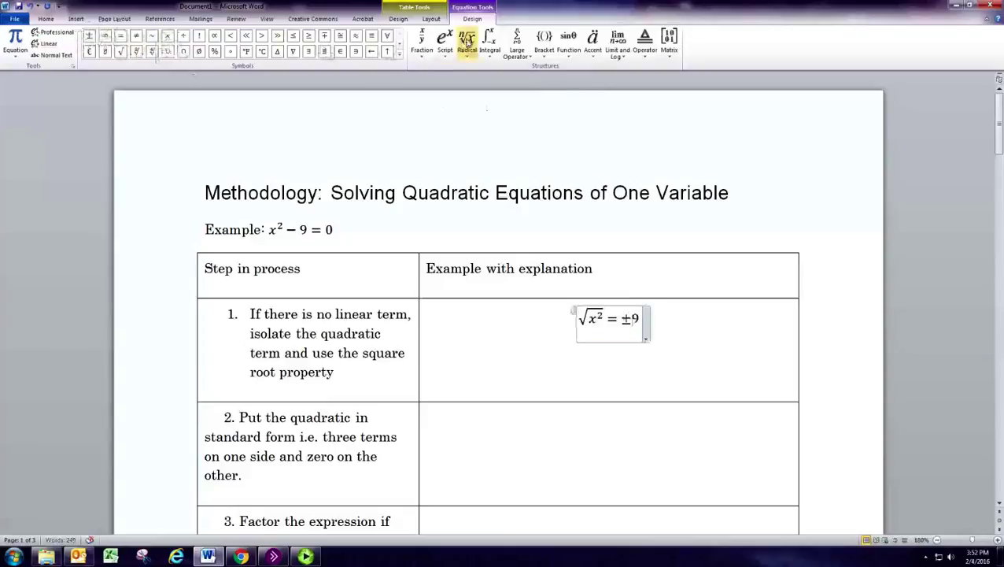
pyautogui.hotkey('shift', 'Left')
pyautogui.click(466, 41)
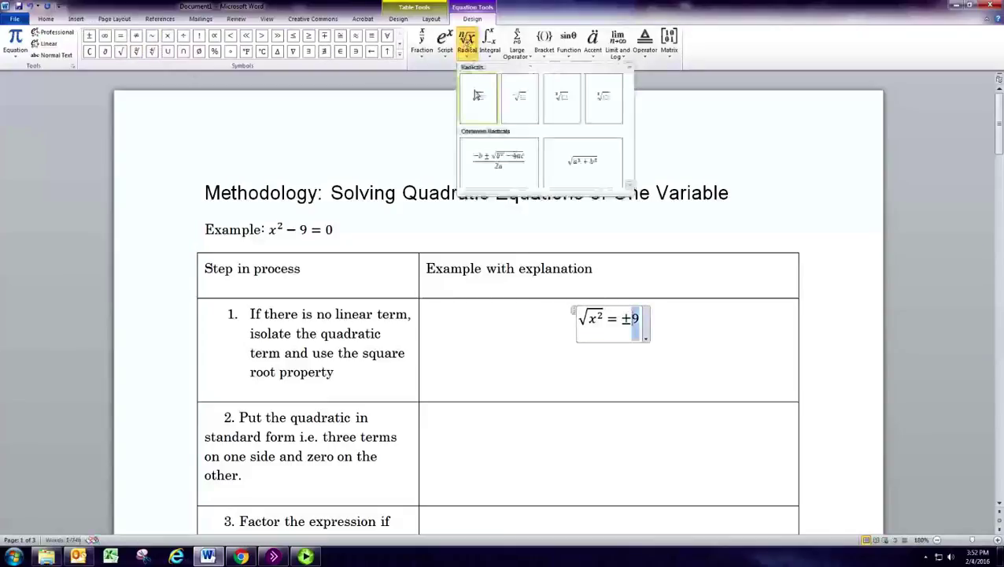
pyautogui.click(477, 95)
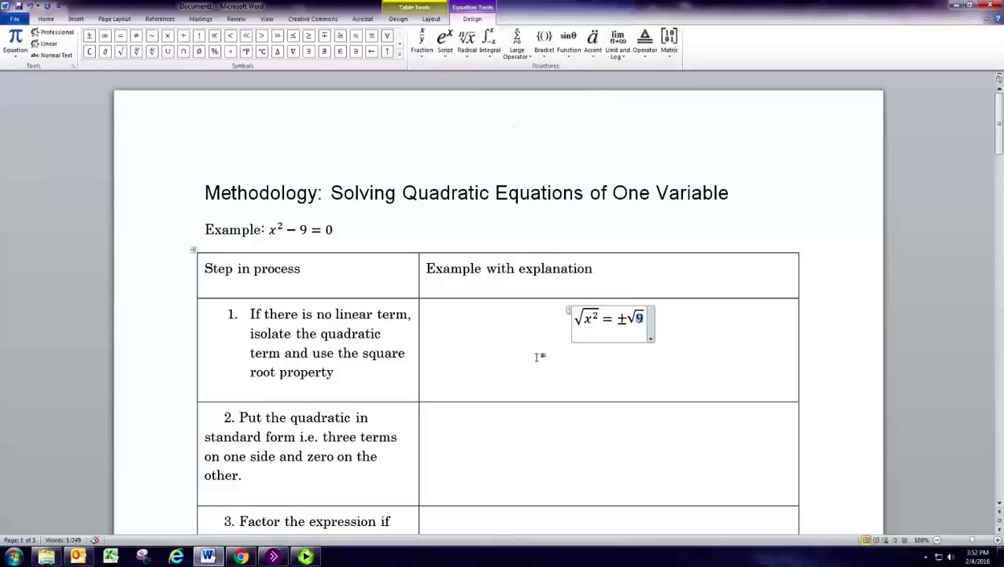
# Simplify to x = ±3 and add a line below reading x = −3, x = 3.
pyautogui.moveTo(606, 322); pyautogui.dragTo(576, 321)
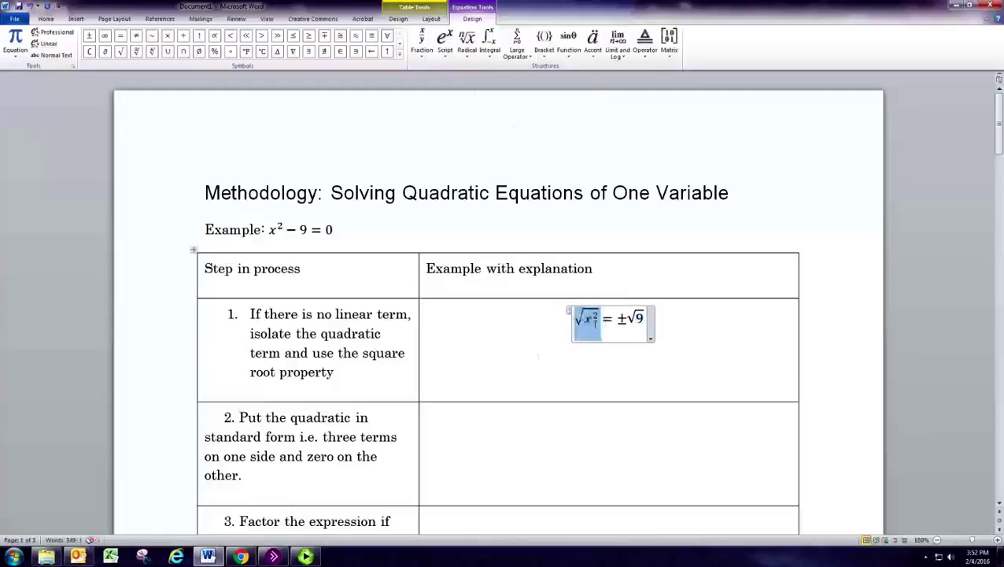
pyautogui.write('x')
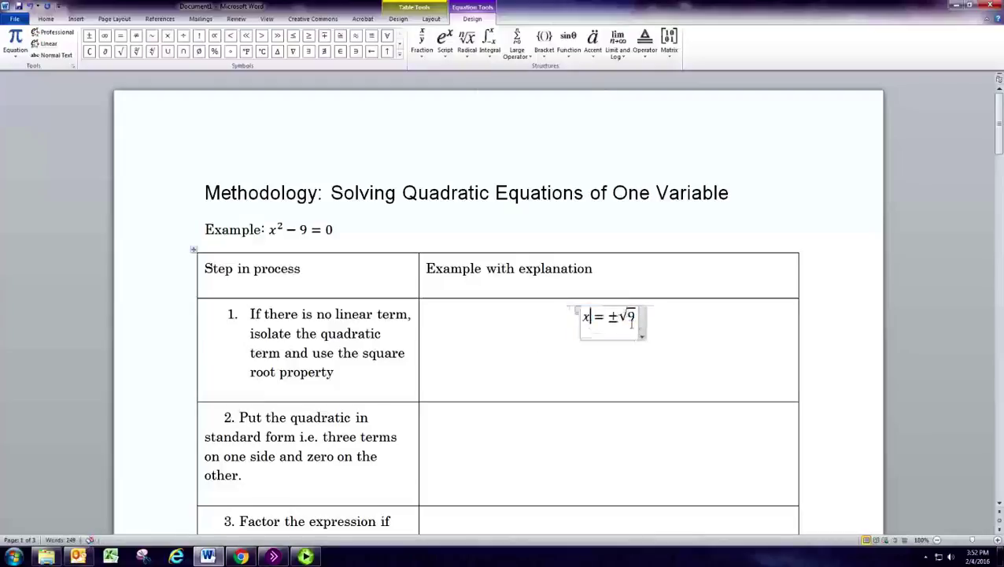
pyautogui.doubleClick(631, 318)
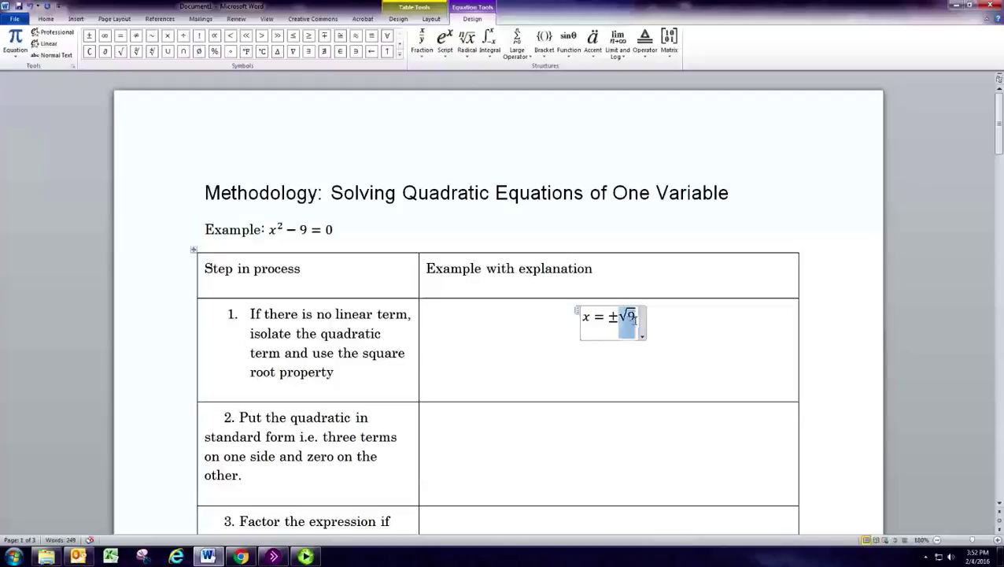
pyautogui.write('3')
pyautogui.press('Return')
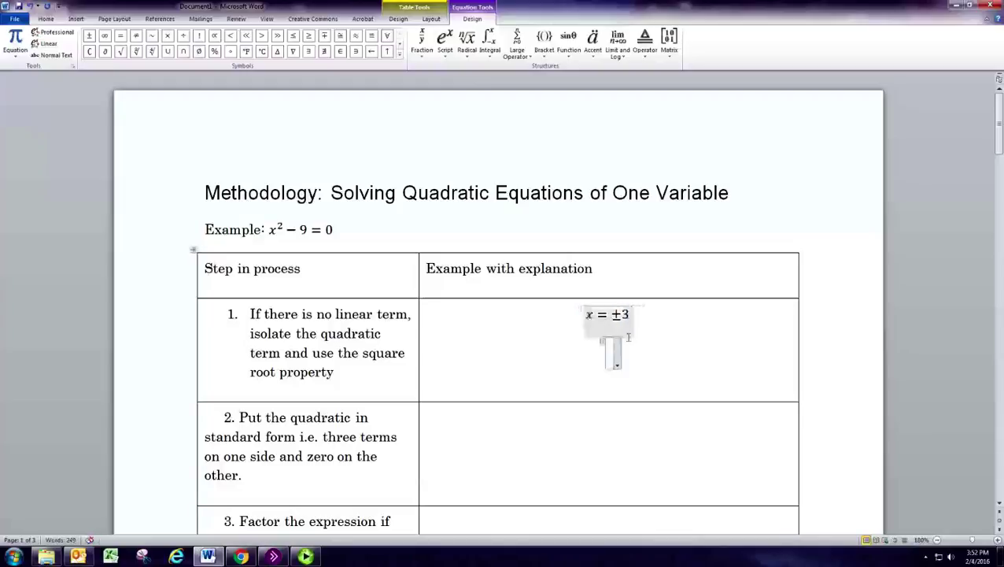
pyautogui.write('x=-3,x=3')
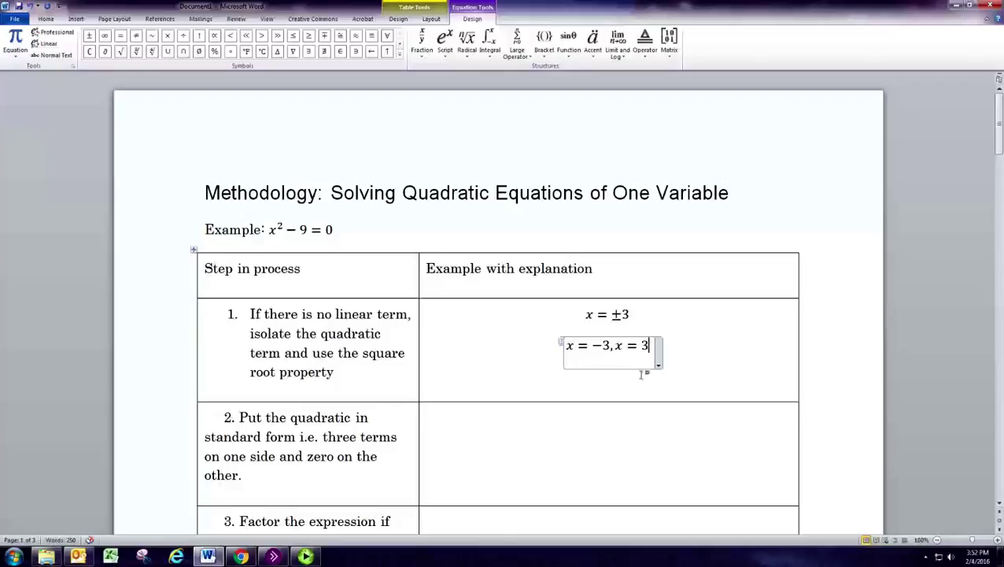
# Paste the example equation x² − 9 = 0 into the step 2 cell.
pyautogui.click(267, 229)
pyautogui.click(265, 228)
pyautogui.hotkey('ctrl', 'c')
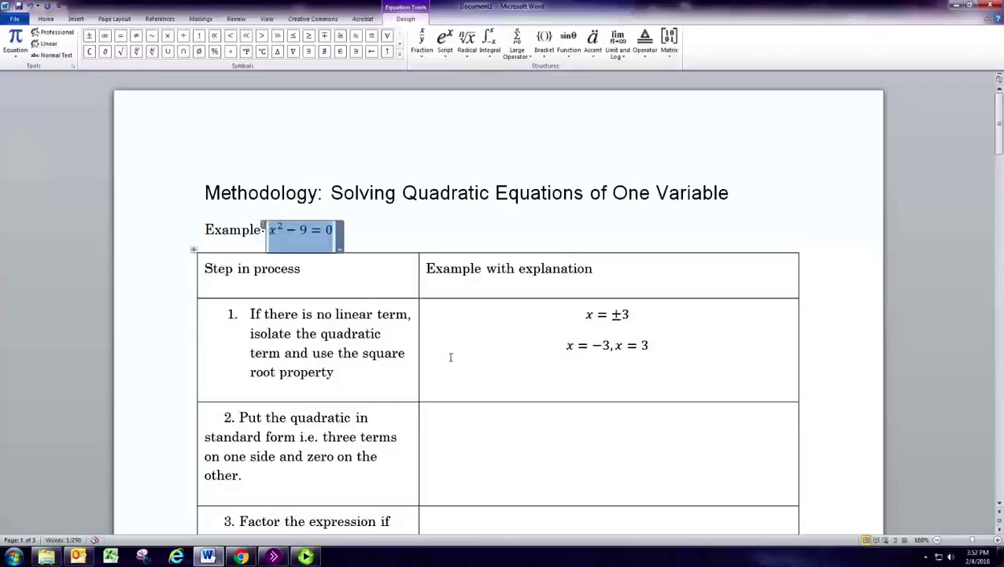
pyautogui.click(543, 437)
pyautogui.hotkey('ctrl', 'v')
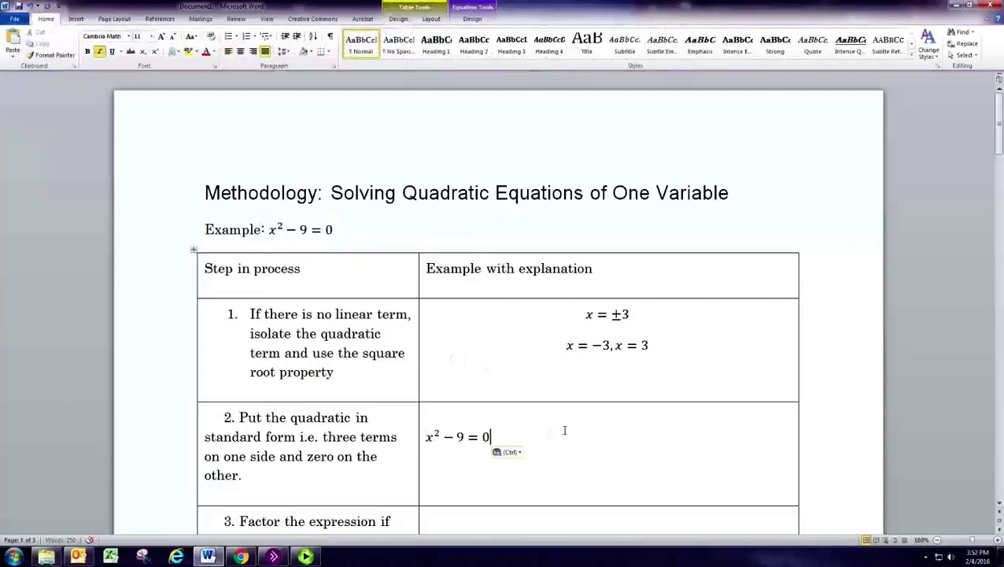
# Substitute (3) for x and insert 9 − 9 = to read (3)² − 9 = 9 − 9 = 0.
pyautogui.moveTo(435, 439); pyautogui.dragTo(425, 438)
pyautogui.write('(-3)')
pyautogui.press('Right')
pyautogui.press('Right')
pyautogui.press('Right')
pyautogui.press('Right')
pyautogui.press('Right')
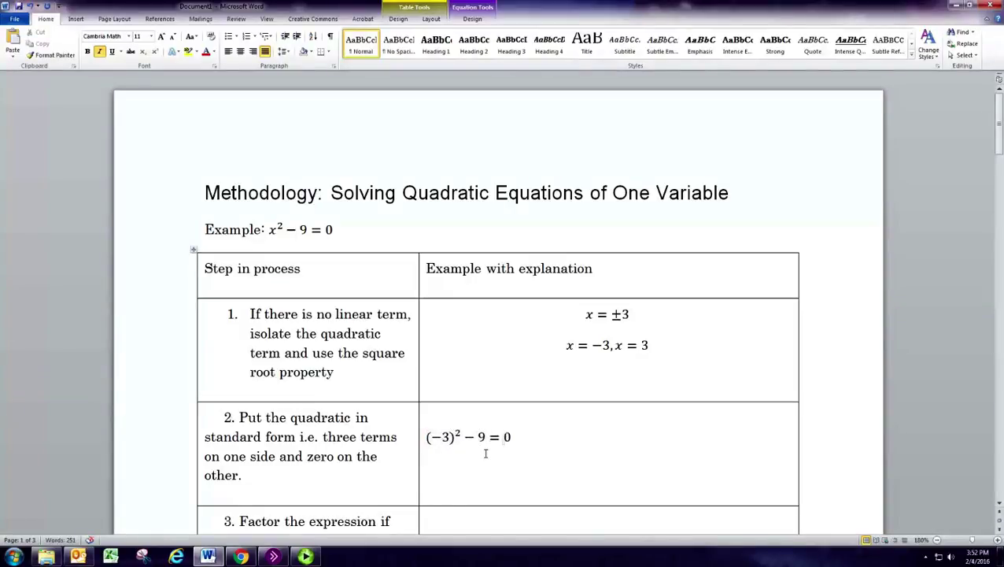
pyautogui.write('9-9')
pyautogui.write('=')
pyautogui.doubleClick(443, 437)
pyautogui.press('BackSpace')
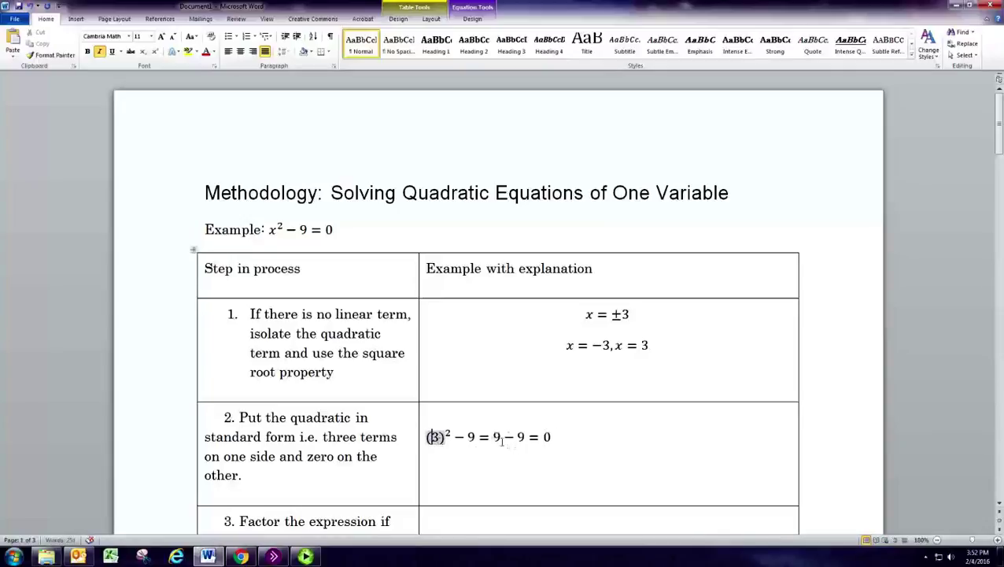
pyautogui.click(572, 439)
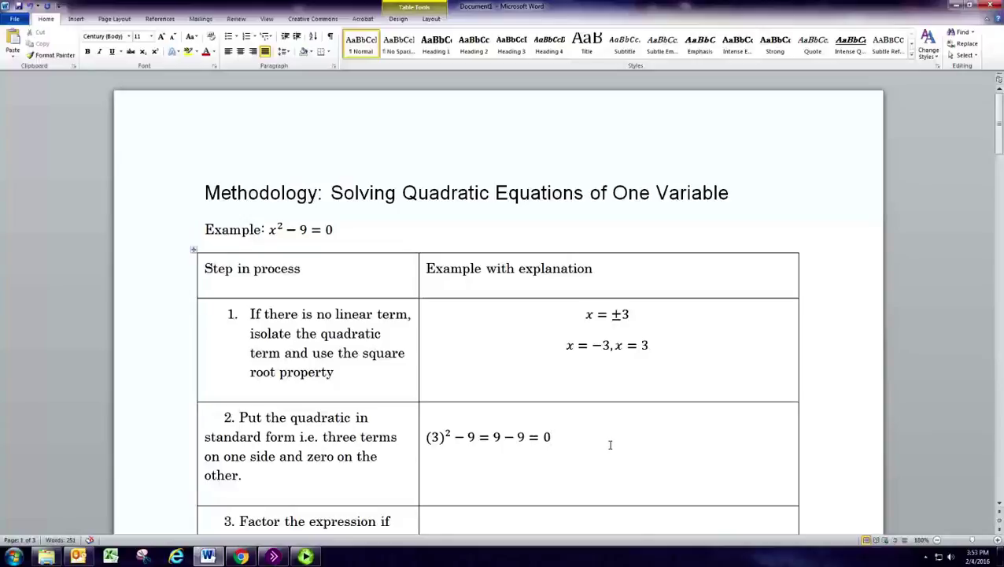
# Write 'There is a linear term' in step 1 of the second example, x² = 4x + 21.
pyautogui.scroll(-15, 610, 442)
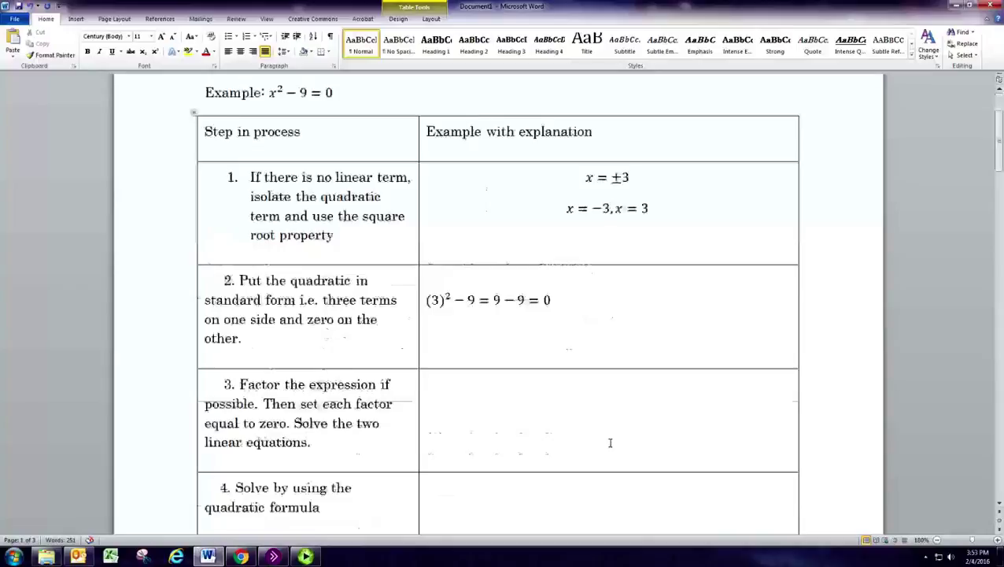
pyautogui.scroll(-2, 610, 442)
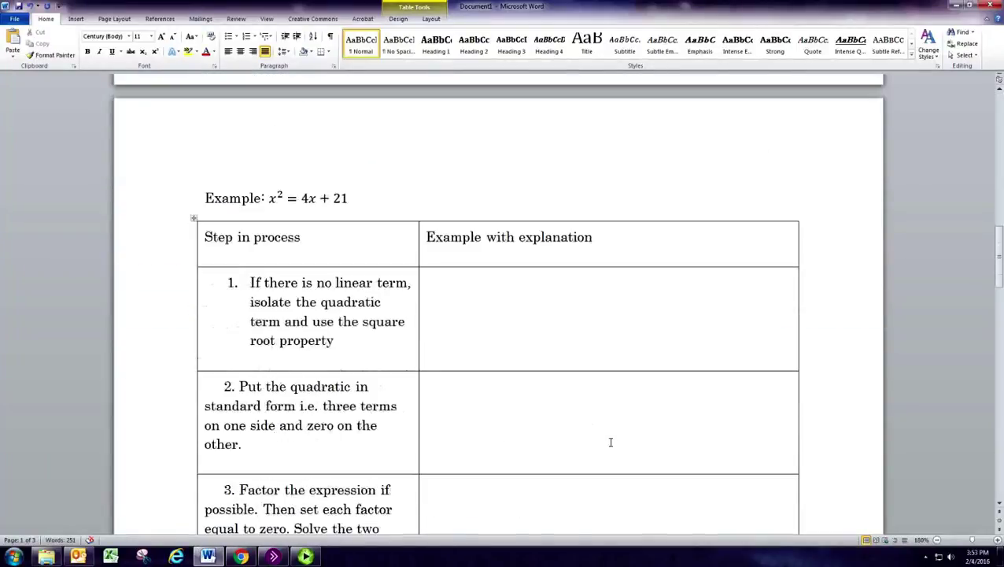
pyautogui.doubleClick(307, 201)
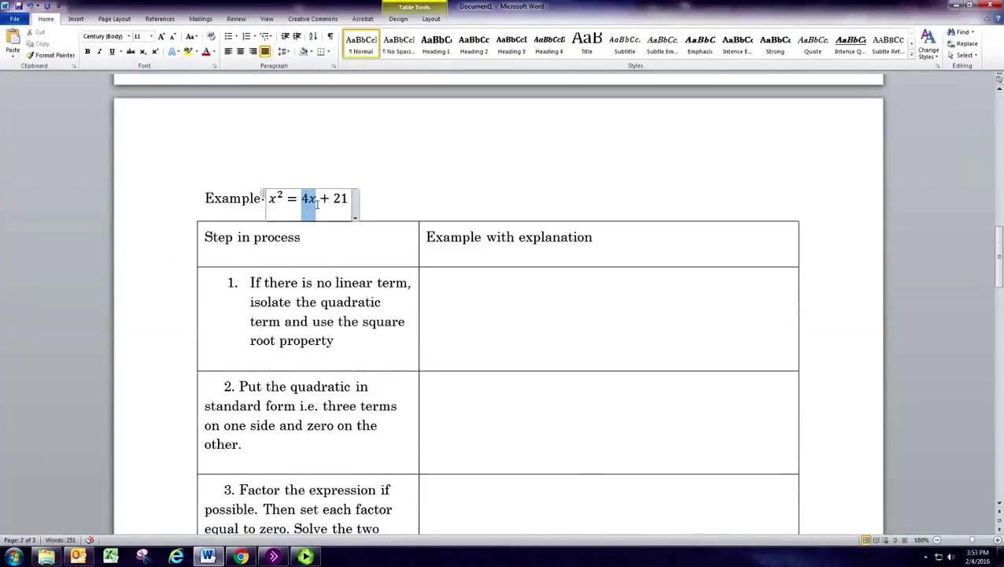
pyautogui.click(477, 297)
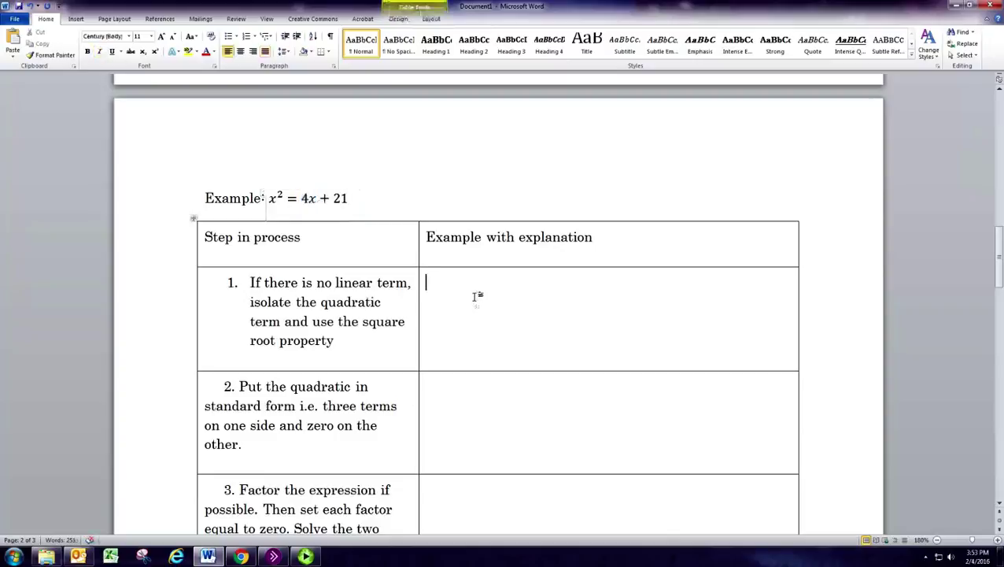
pyautogui.write('There is a linear term')
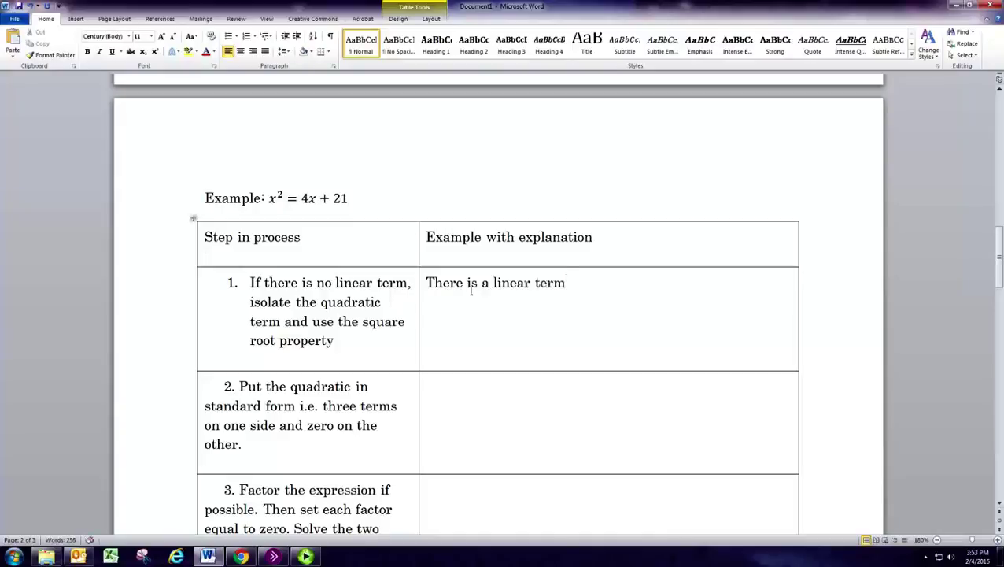
pyautogui.click(274, 199)
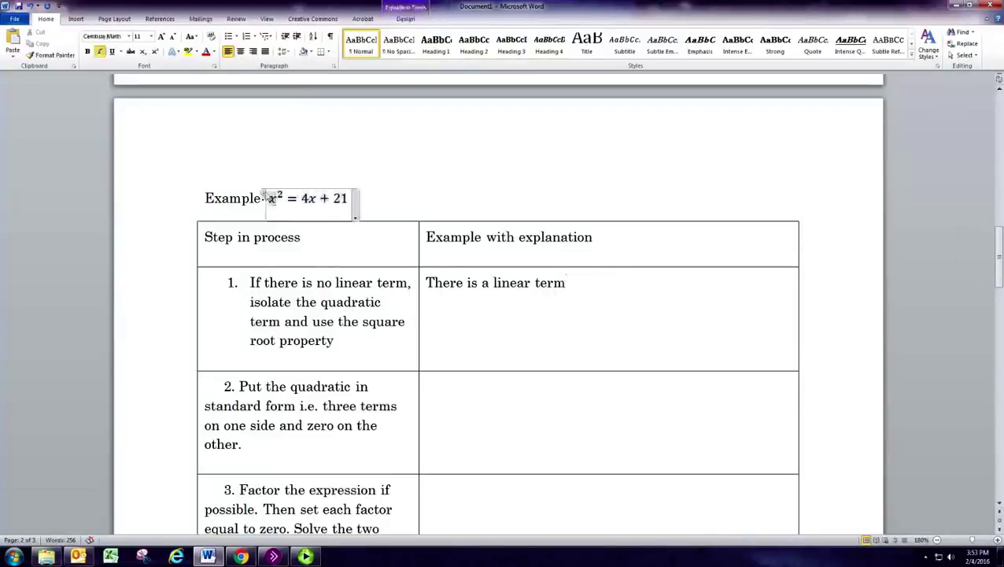
pyautogui.click(264, 195)
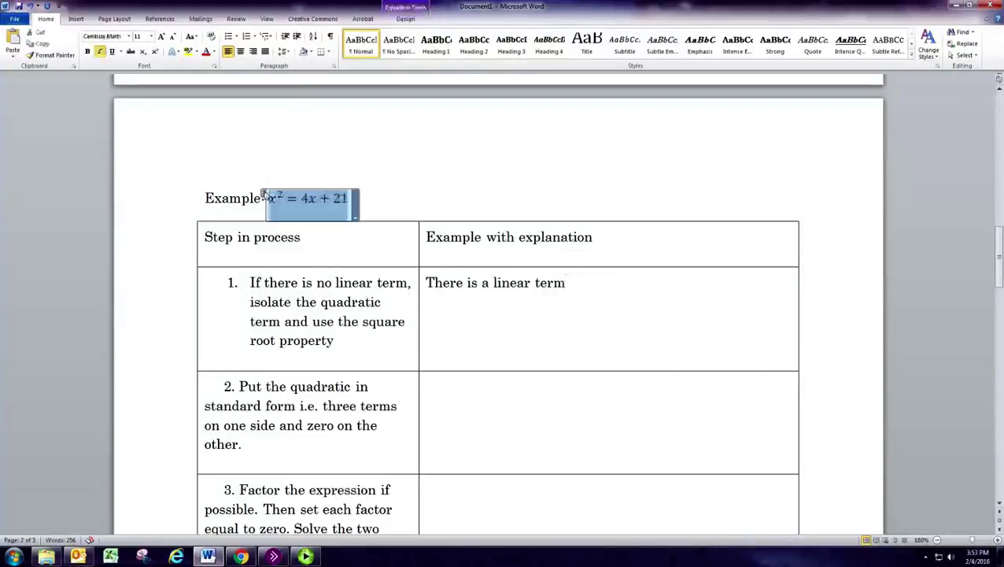
# Paste x² = 4x + 21 into the step 2 cell and subtract 4x from both sides.
pyautogui.click(477, 395)
pyautogui.hotkey('ctrl', 'v')
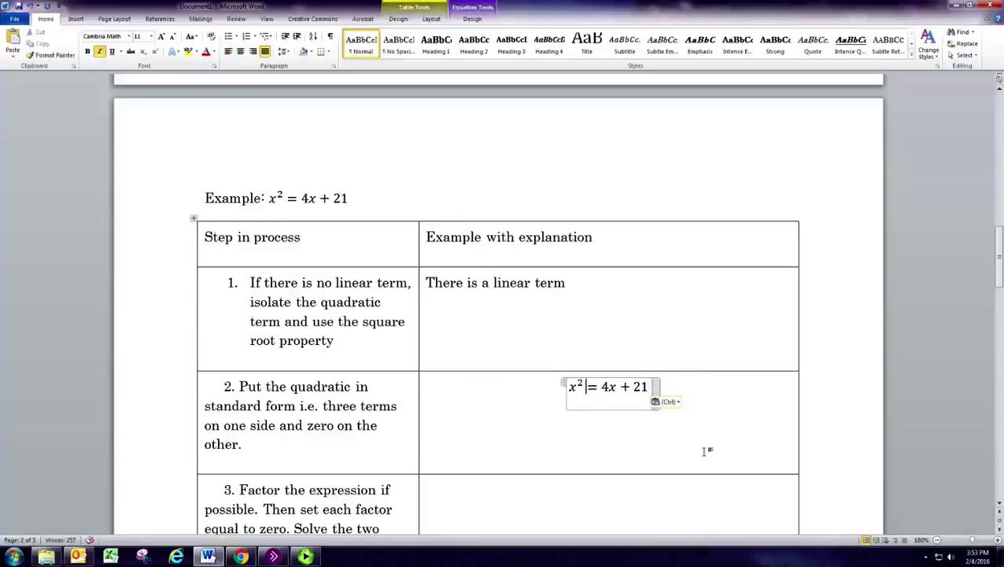
pyautogui.write('-4x')
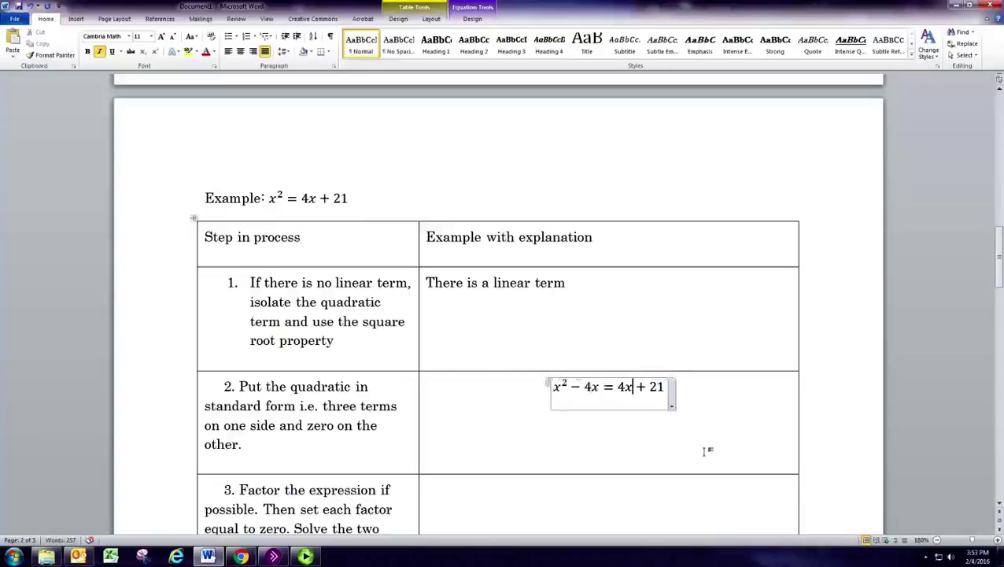
pyautogui.write('-4x')
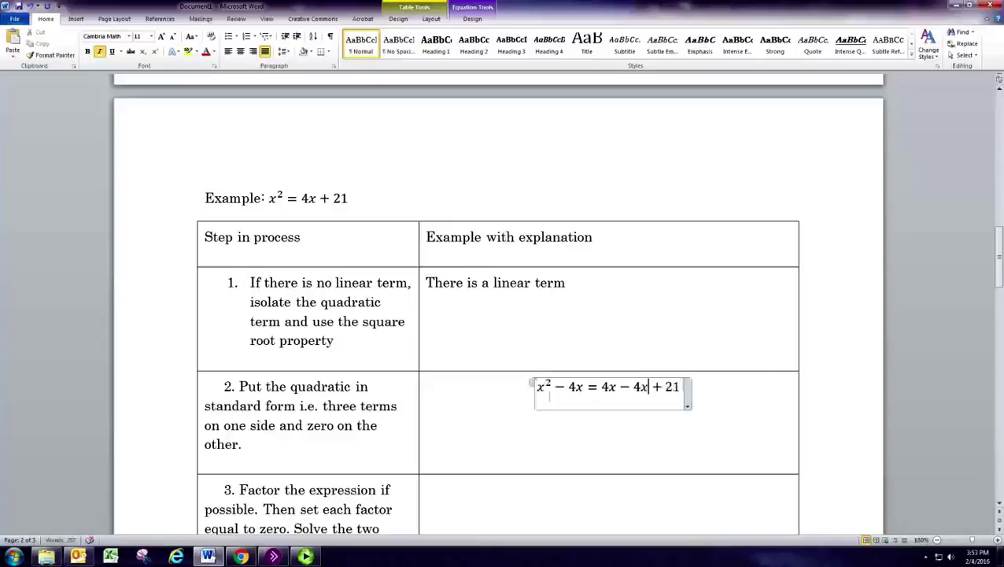
pyautogui.press('BackSpace')
pyautogui.press('BackSpace')
pyautogui.press('BackSpace')
pyautogui.press('BackSpace')
pyautogui.press('BackSpace')
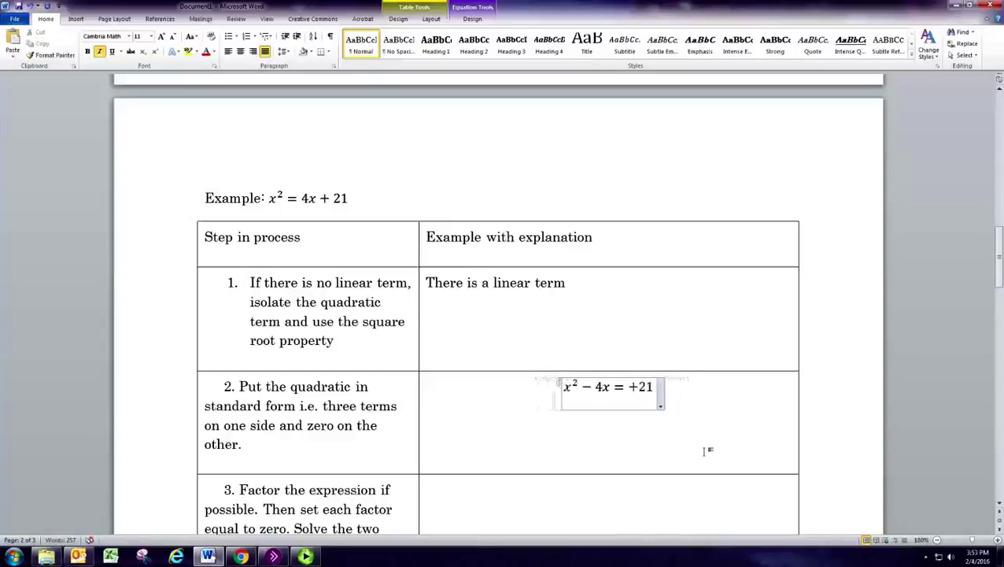
pyautogui.press('Delete')
# Subtract 21 from both sides to reach x² − 4x − 21 = 0, highlighting its terms.
pyautogui.press('Right')
pyautogui.press('Right')
pyautogui.write('-21')
pyautogui.press('Left')
pyautogui.press('Left')
pyautogui.press('Left')
pyautogui.press('Left')
pyautogui.press('Left')
pyautogui.press('Left')
pyautogui.write('-21')
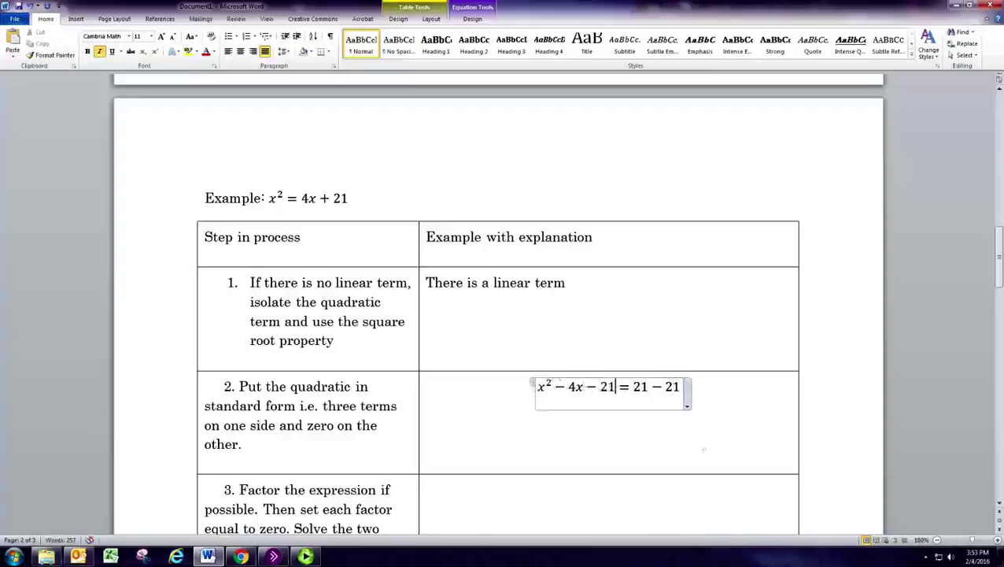
pyautogui.press('Right')
pyautogui.press('Delete')
pyautogui.press('Delete')
pyautogui.press('Delete')
pyautogui.press('Delete')
pyautogui.press('Delete')
pyautogui.write('0')
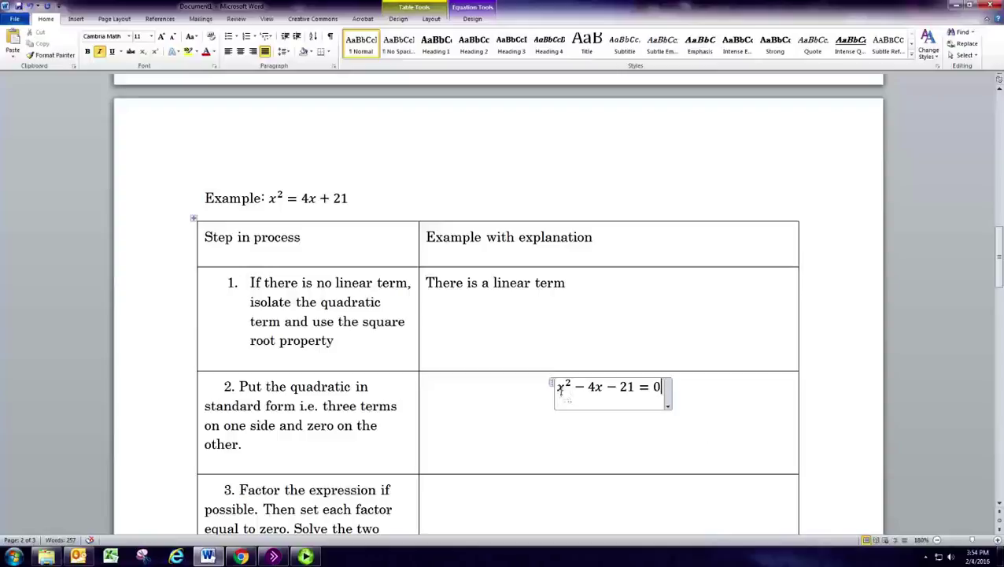
pyautogui.moveTo(559, 387); pyautogui.dragTo(573, 388)
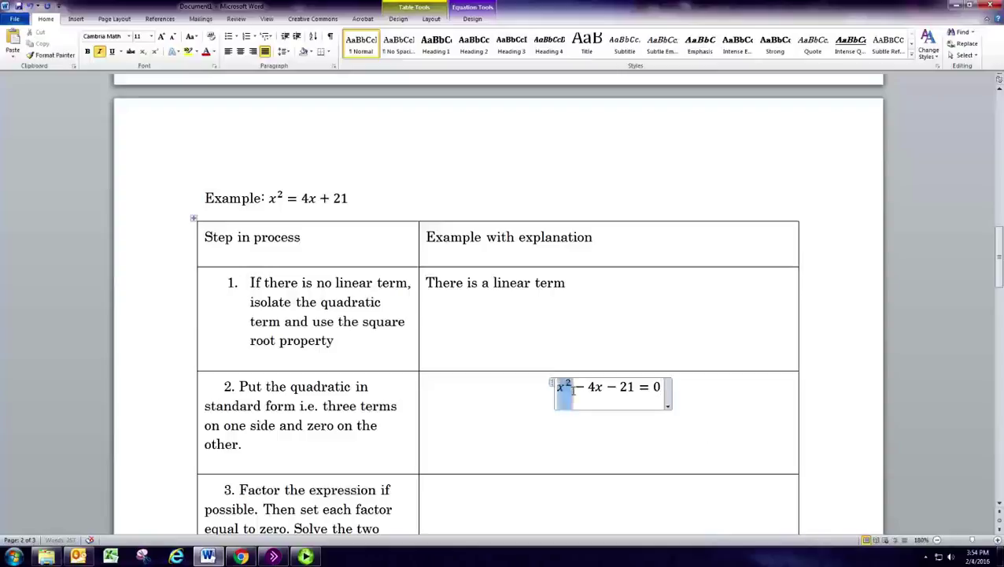
pyautogui.moveTo(587, 387); pyautogui.dragTo(641, 392)
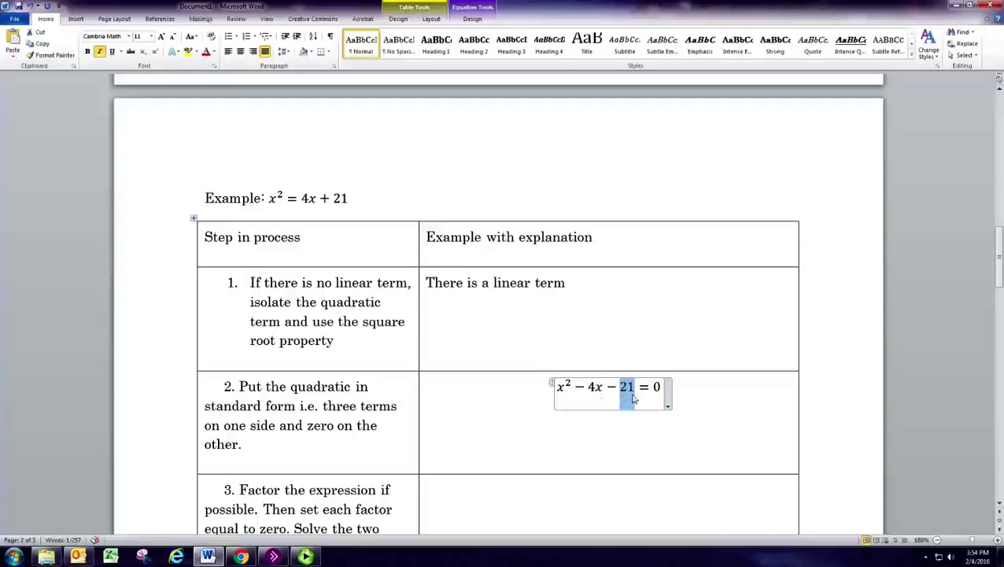
pyautogui.click(659, 442)
pyautogui.scroll(-2, 646, 431)
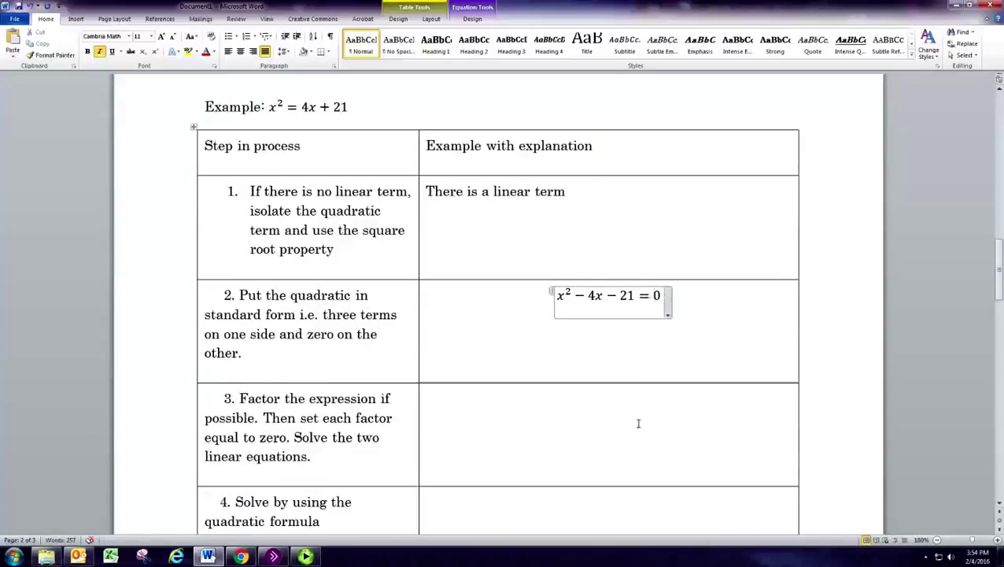
# Copy the standard-form equation x² − 4x − 21 = 0 into the step 3 cell.
pyautogui.click(552, 292)
pyautogui.hotkey('ctrl', 'c')
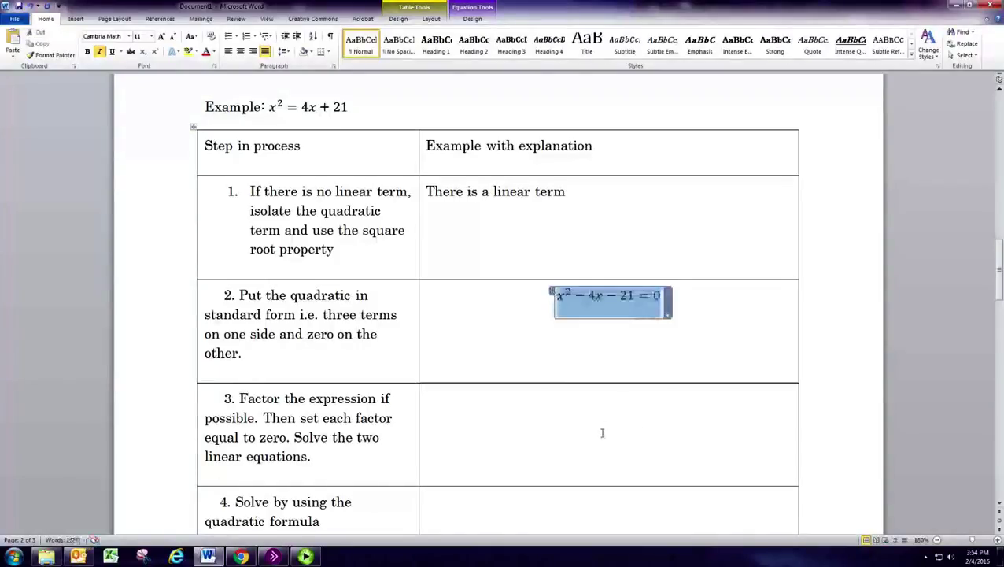
pyautogui.click(585, 402)
pyautogui.hotkey('ctrl', 'v')
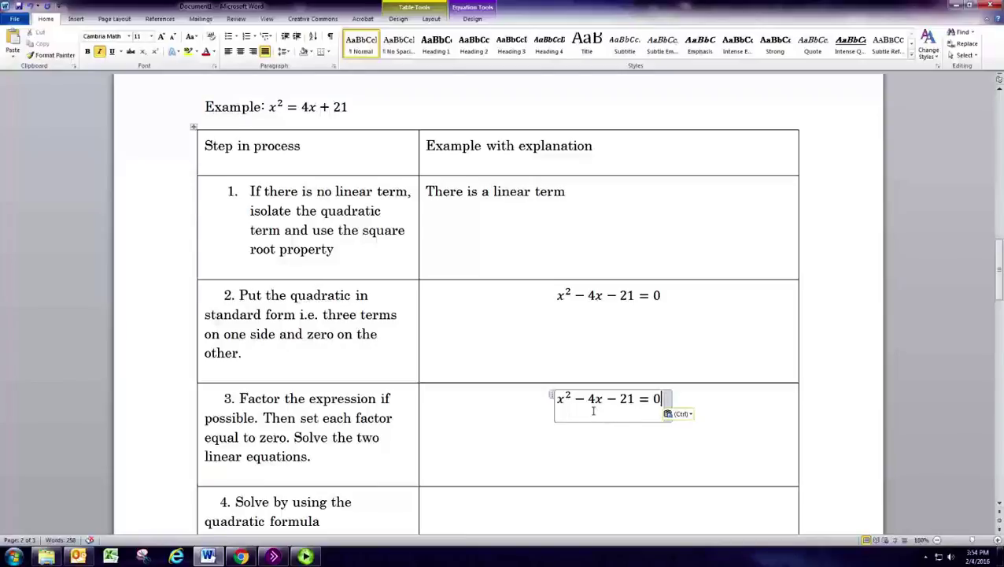
pyautogui.click(564, 401)
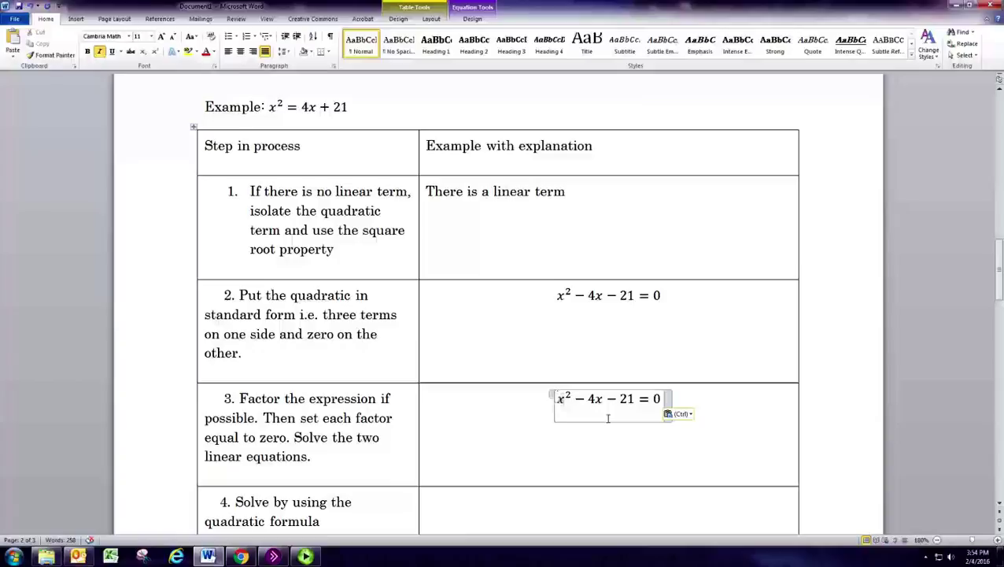
pyautogui.click(683, 405)
# Add the line a = 1, c = −21 → (1)(−21) = −21 below it.
pyautogui.press('Return')
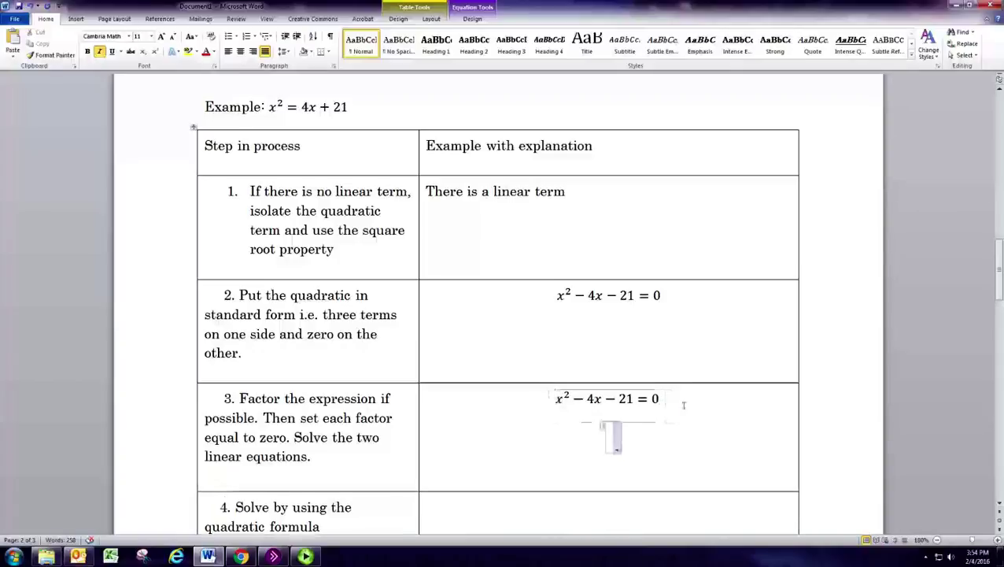
pyautogui.write('a = 1')
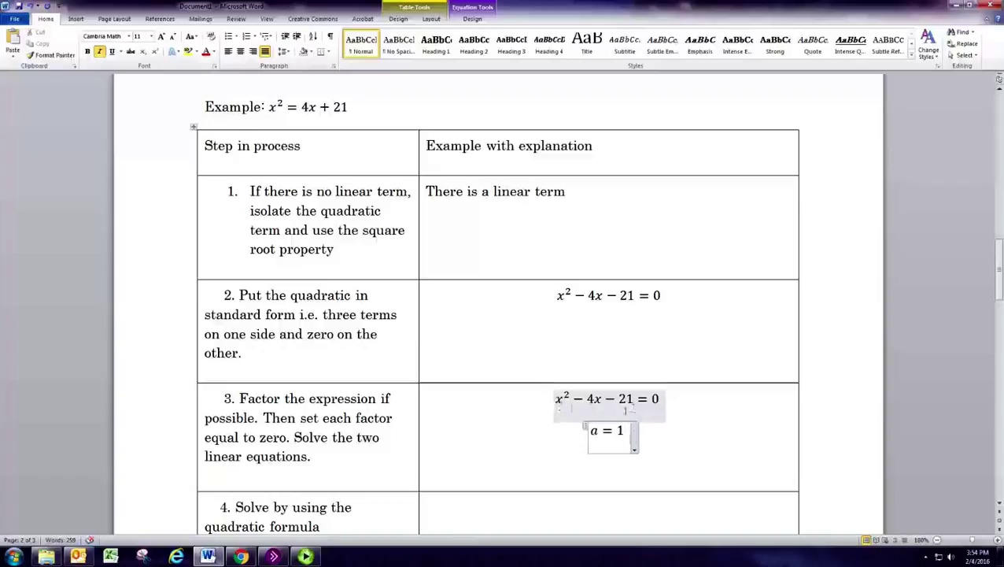
pyautogui.click(621, 405)
pyautogui.moveTo(600, 399); pyautogui.dragTo(633, 402)
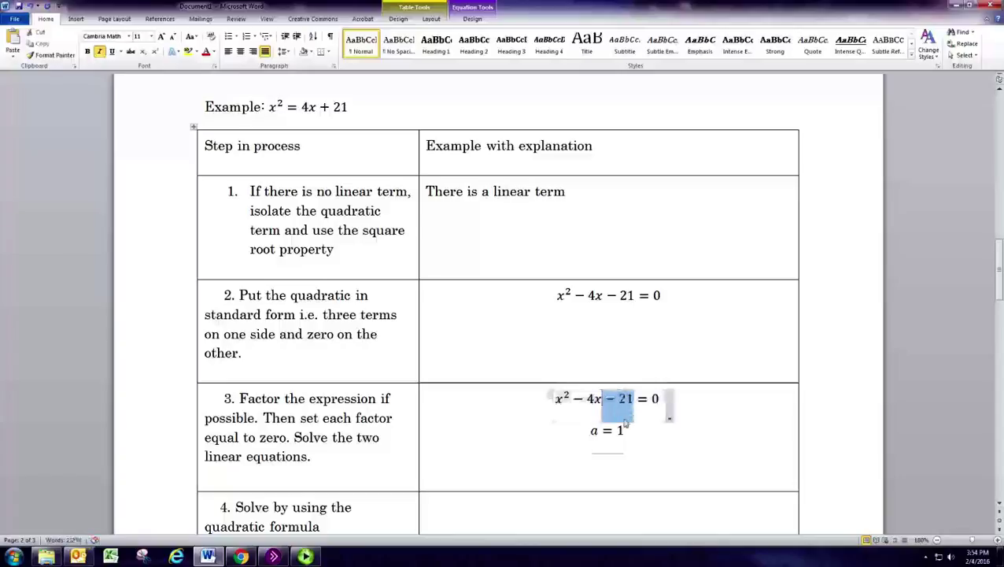
pyautogui.click(627, 434)
pyautogui.write(',c=-21')
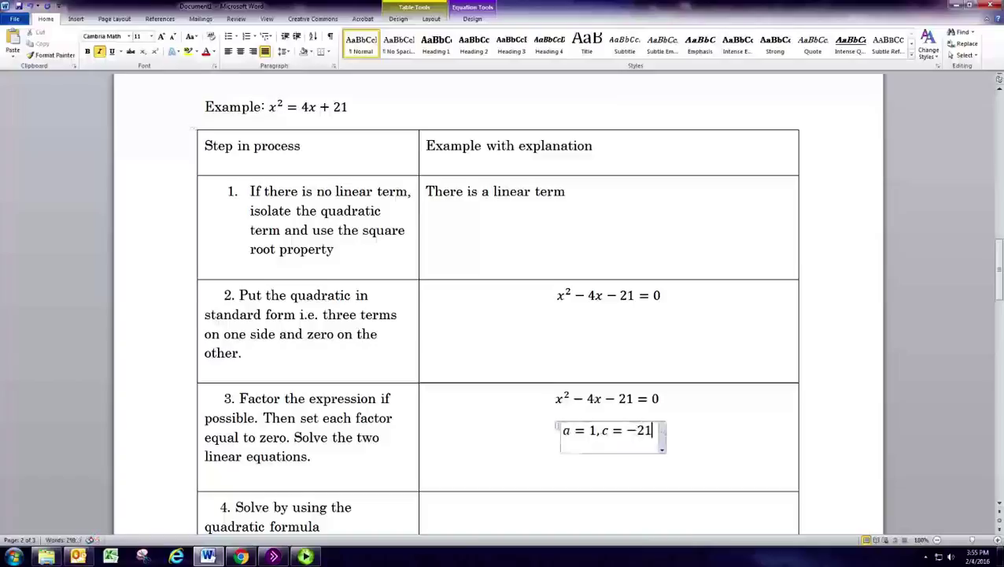
pyautogui.write('->')
pyautogui.write('(1)(-')
pyautogui.write('21)=-')
pyautogui.write('21) = −21')
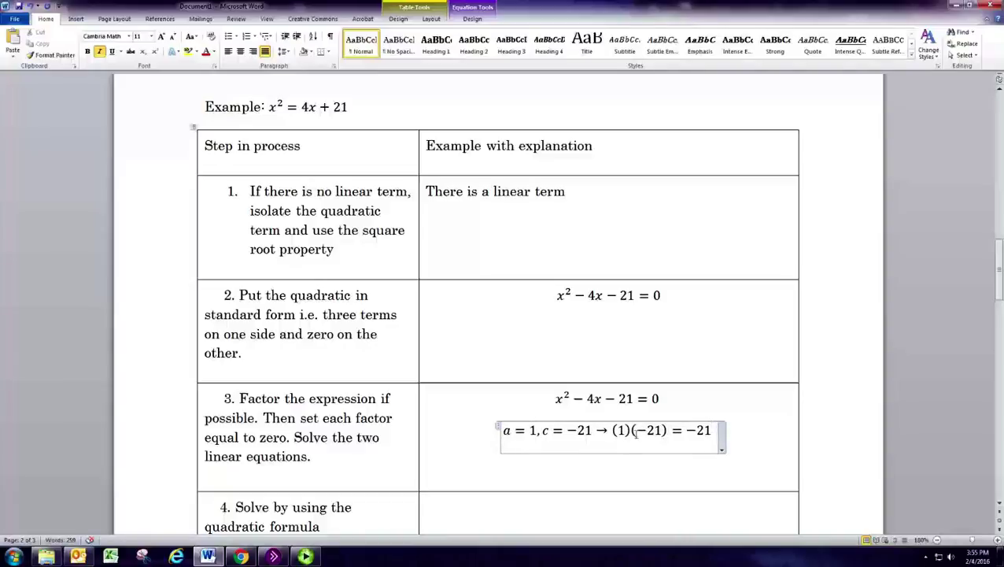
pyautogui.moveTo(685, 432); pyautogui.dragTo(714, 432)
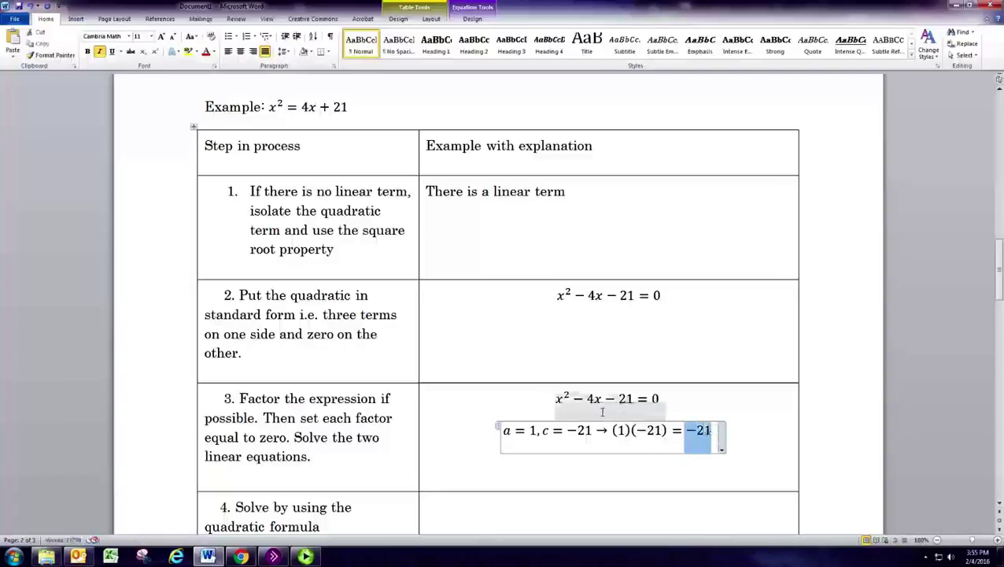
pyautogui.moveTo(573, 403); pyautogui.dragTo(595, 404)
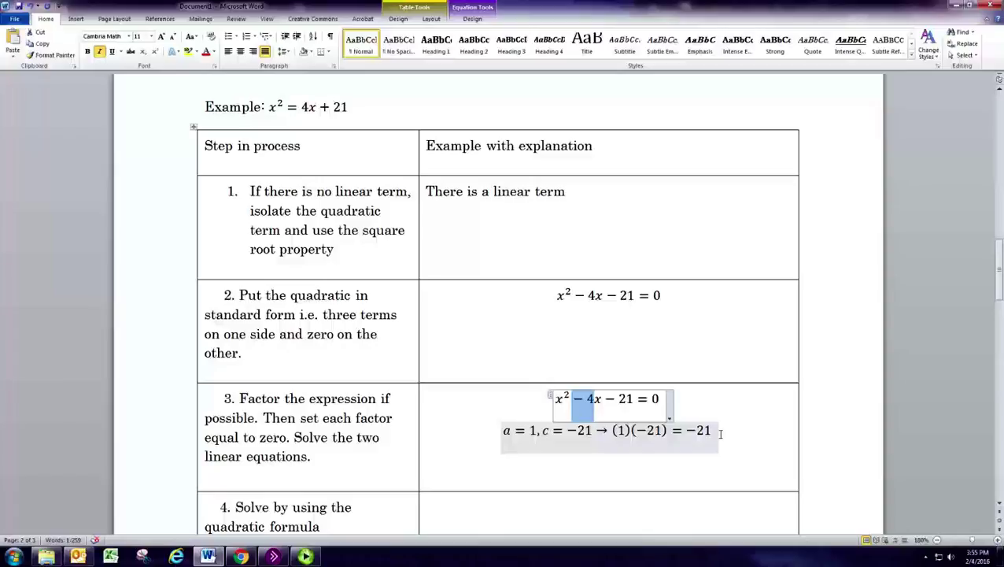
# Add a line (−7)(3) = −21, −7 + 3 = −4, highlighting the matching −21 and −4.
pyautogui.click(718, 433)
pyautogui.press('Return')
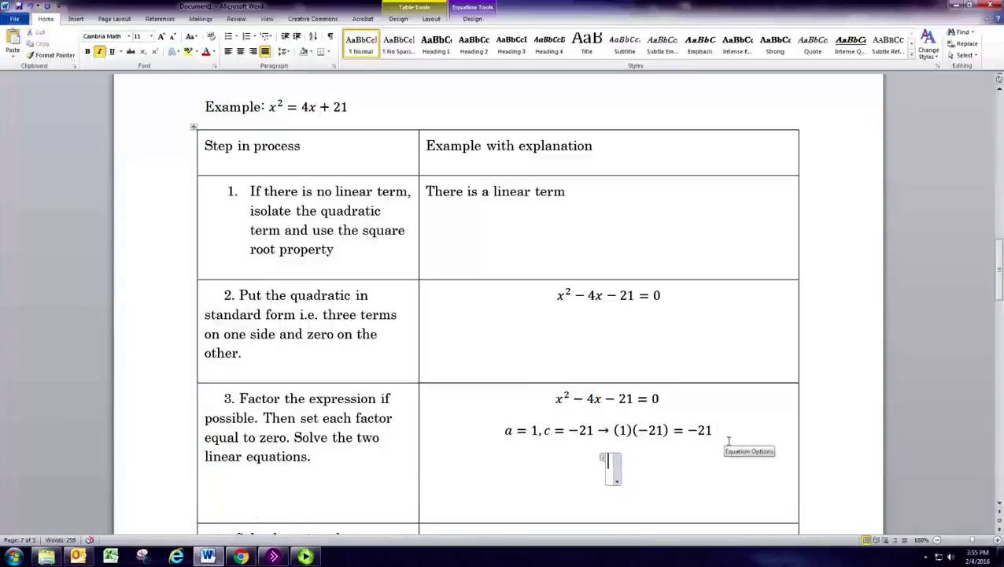
pyautogui.write('(7')
pyautogui.press('BackSpace')
pyautogui.write('-3')
pyautogui.press('BackSpace')
pyautogui.write('7)(3)=')
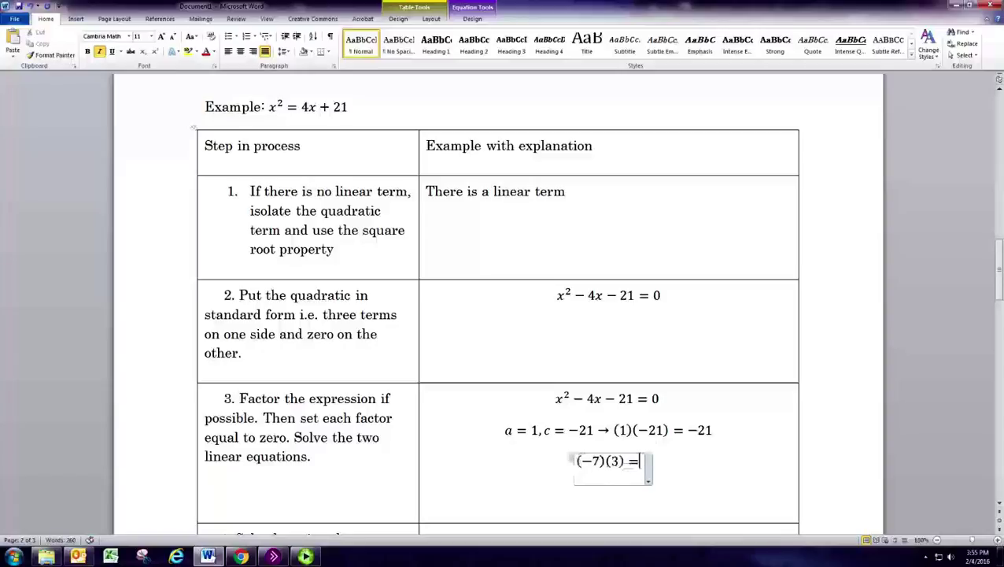
pyautogui.write('-21,')
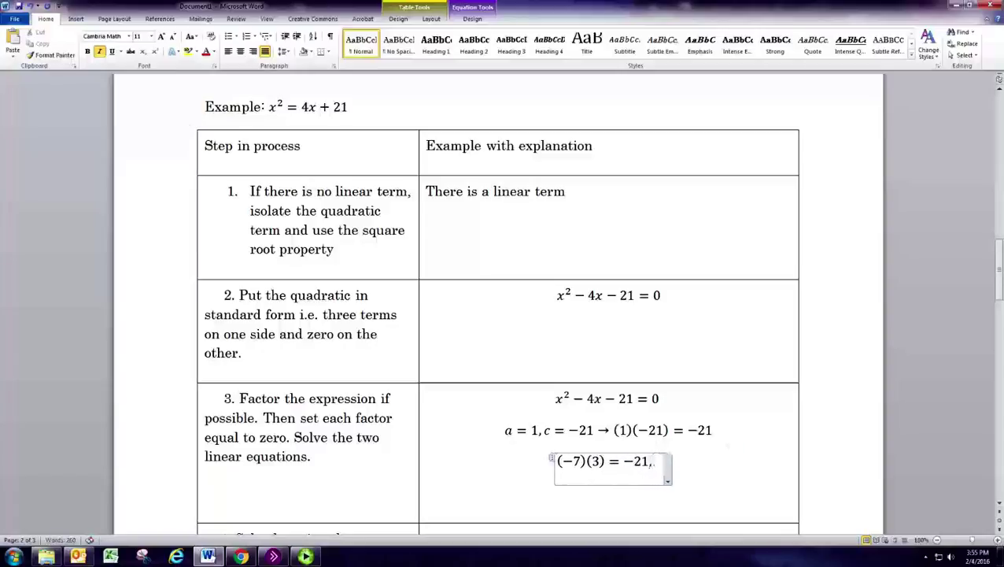
pyautogui.write('-7+')
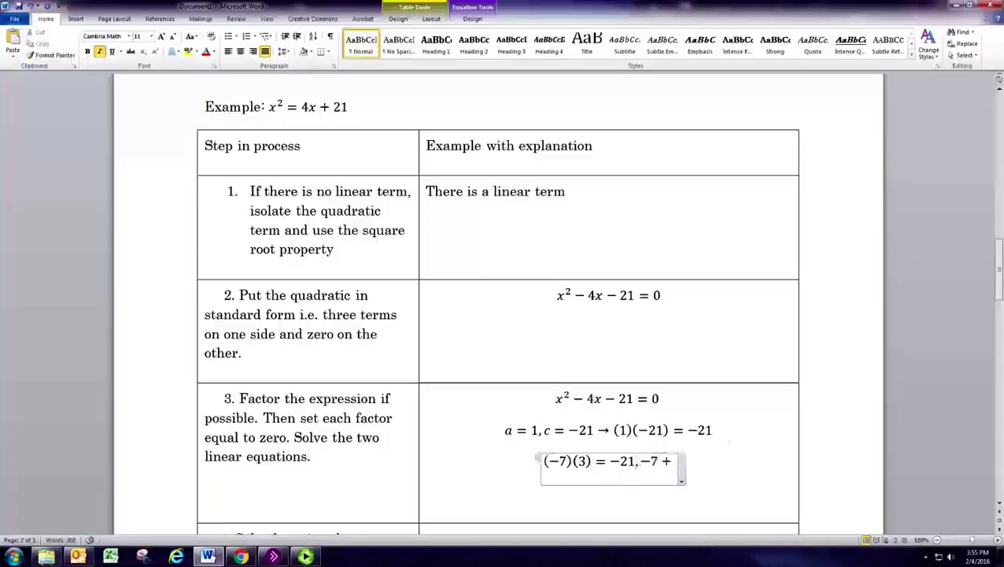
pyautogui.write('3')
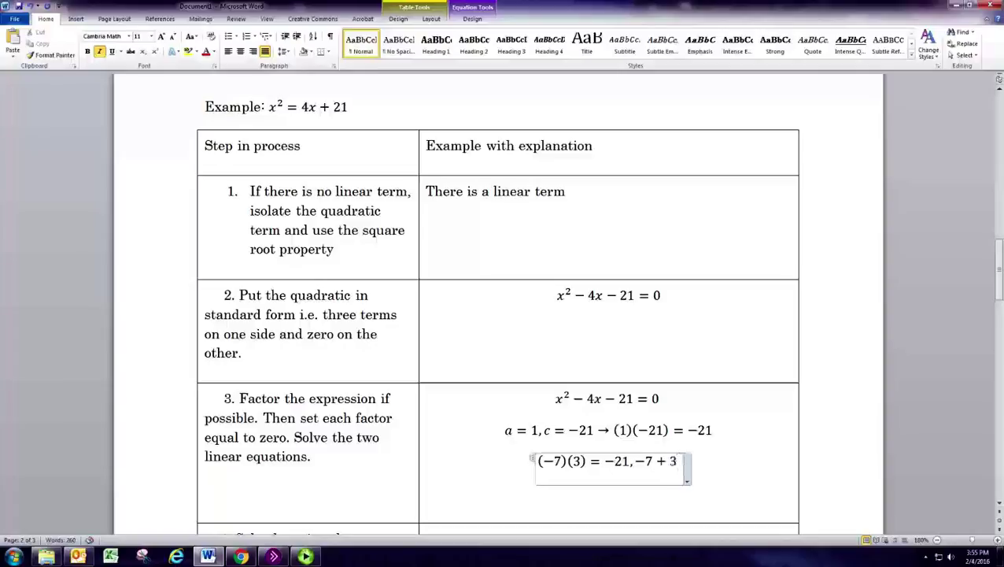
pyautogui.write('=-')
pyautogui.write('4')
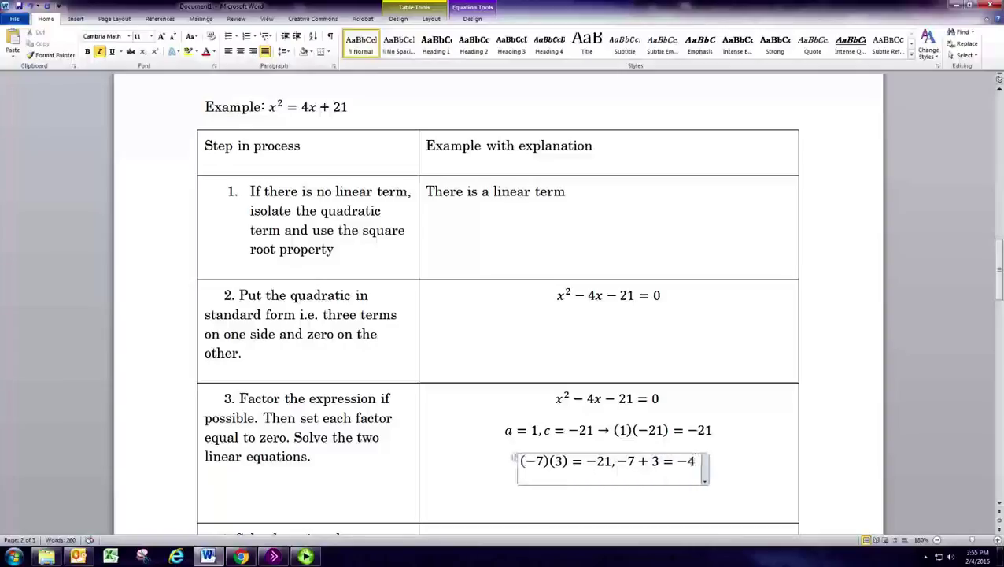
pyautogui.click(699, 430)
pyautogui.moveTo(687, 430); pyautogui.dragTo(678, 454)
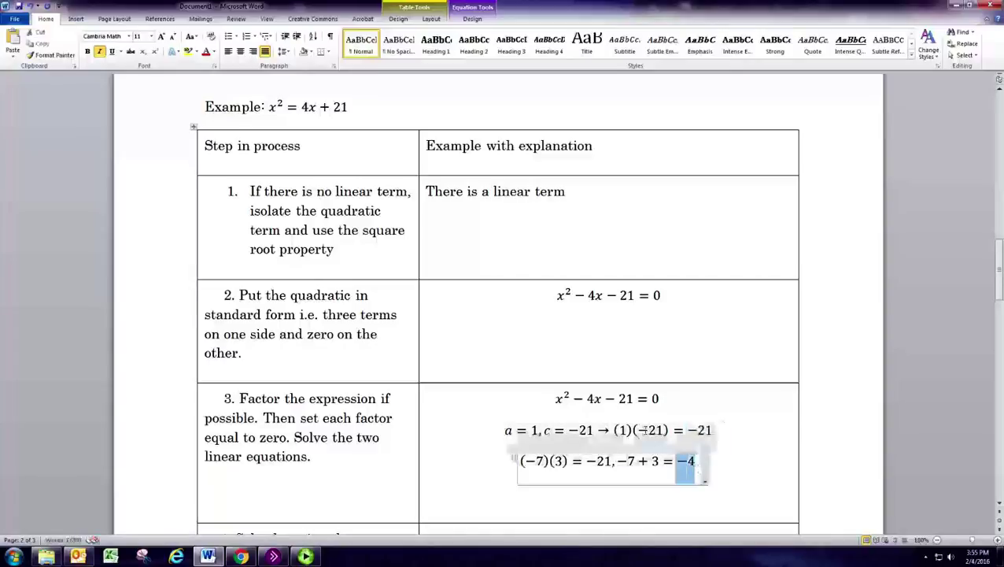
pyautogui.moveTo(572, 399); pyautogui.dragTo(612, 421)
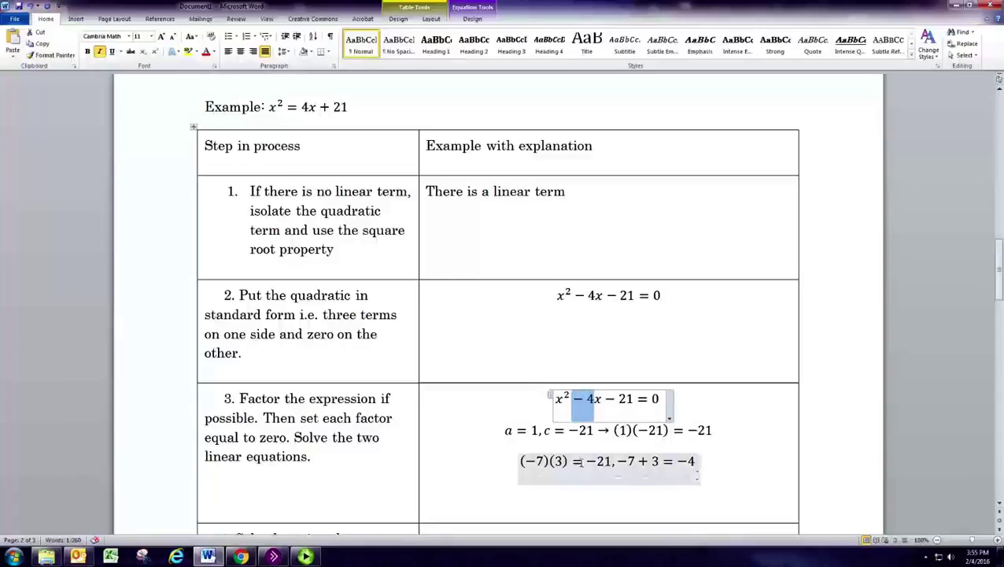
# Paste x² − 4x − 21 = 0 below and split the middle term into x² − 7x + 3x − 21 = 0.
pyautogui.click(550, 396)
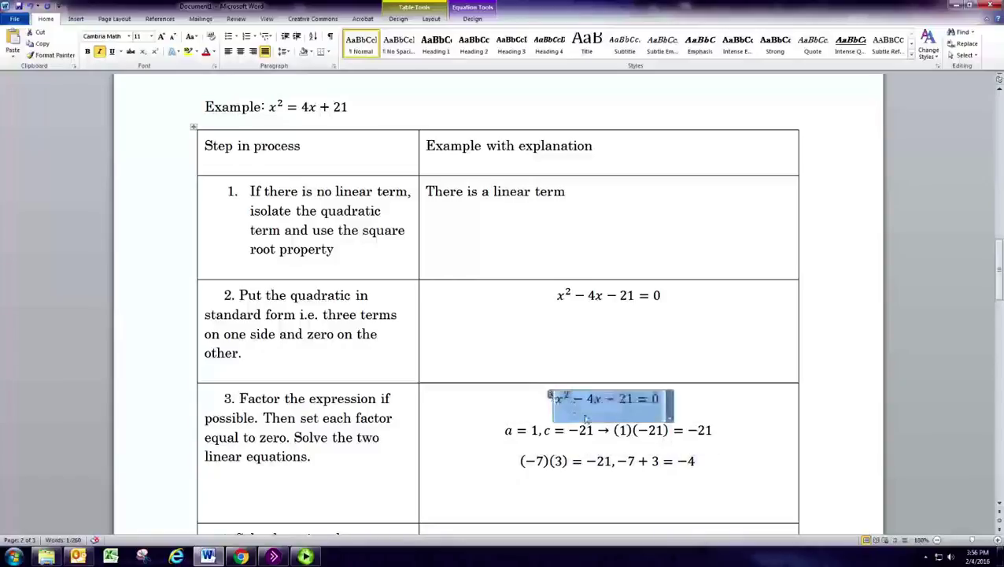
pyautogui.click(618, 493)
pyautogui.hotkey('ctrl', 'v')
pyautogui.scroll(-2, 617, 472)
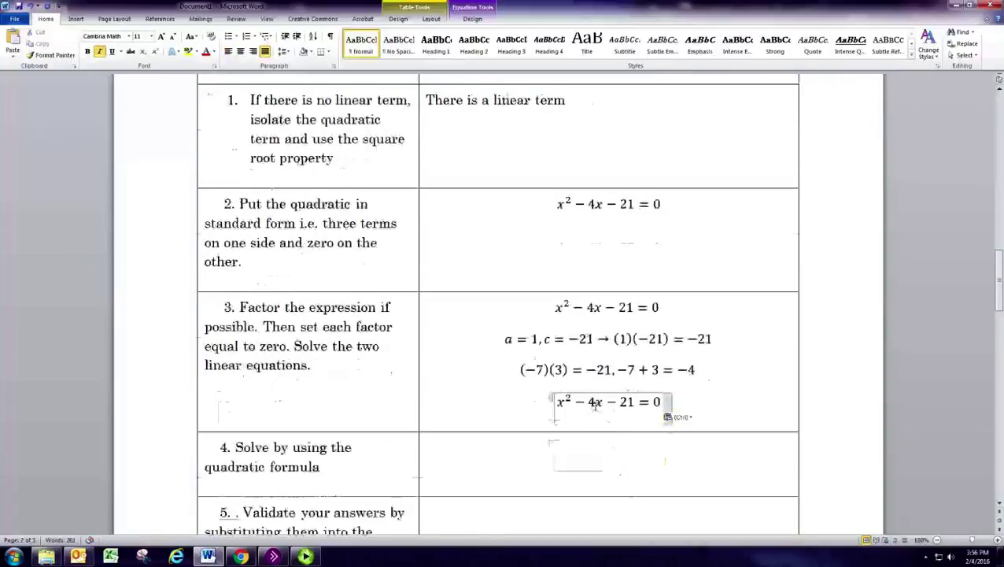
pyautogui.click(590, 402)
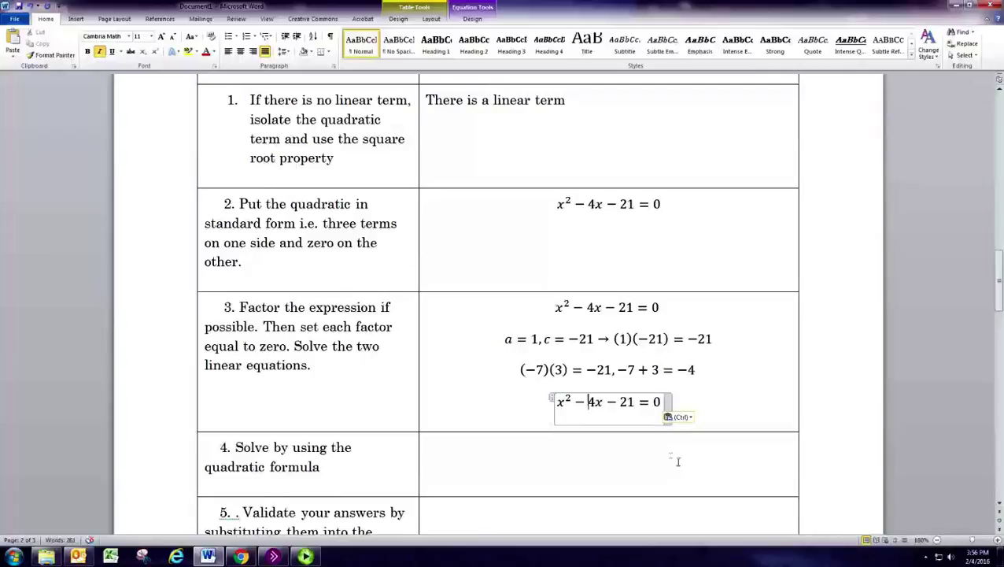
pyautogui.press('Delete')
pyautogui.write('7x + 3x')
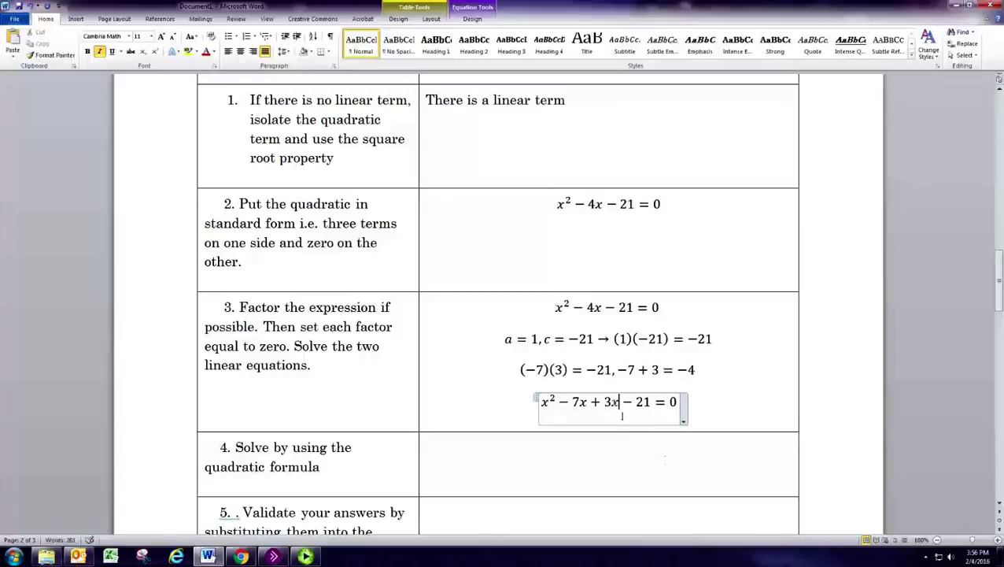
pyautogui.moveTo(619, 409); pyautogui.dragTo(559, 408)
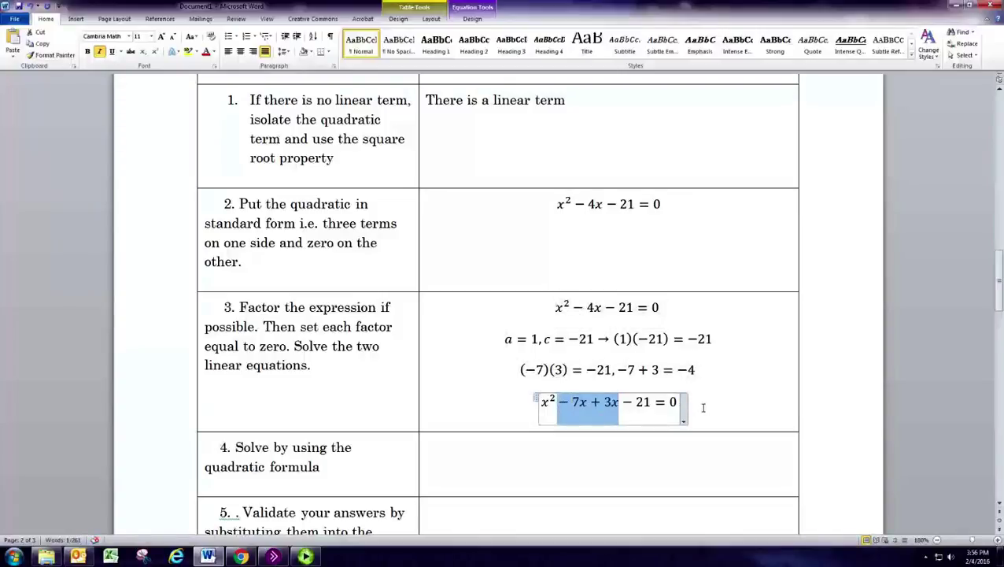
# Duplicate the split-term equation on a new line beneath it.
pyautogui.click(537, 399)
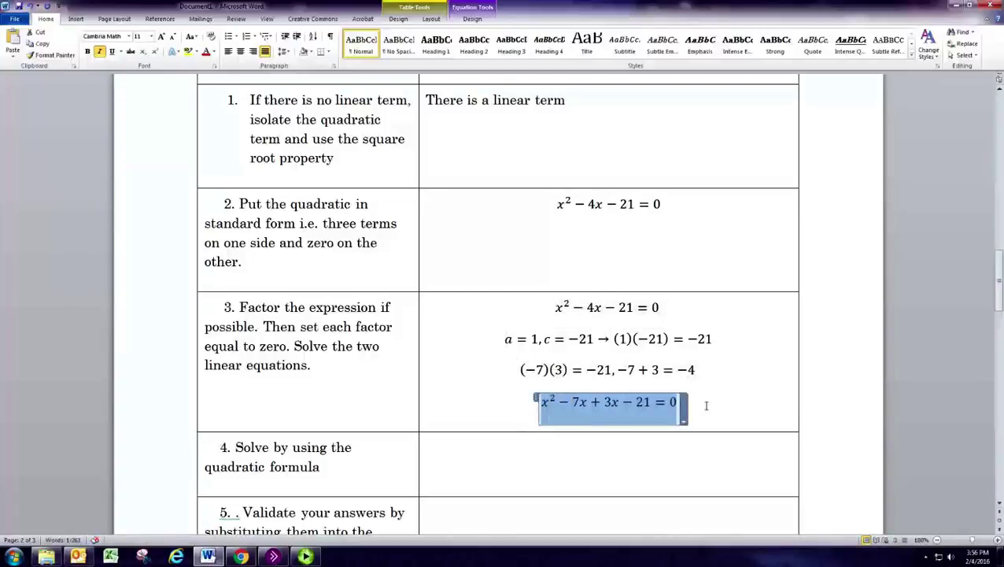
pyautogui.hotkey('ctrl', 'c')
pyautogui.press('Right')
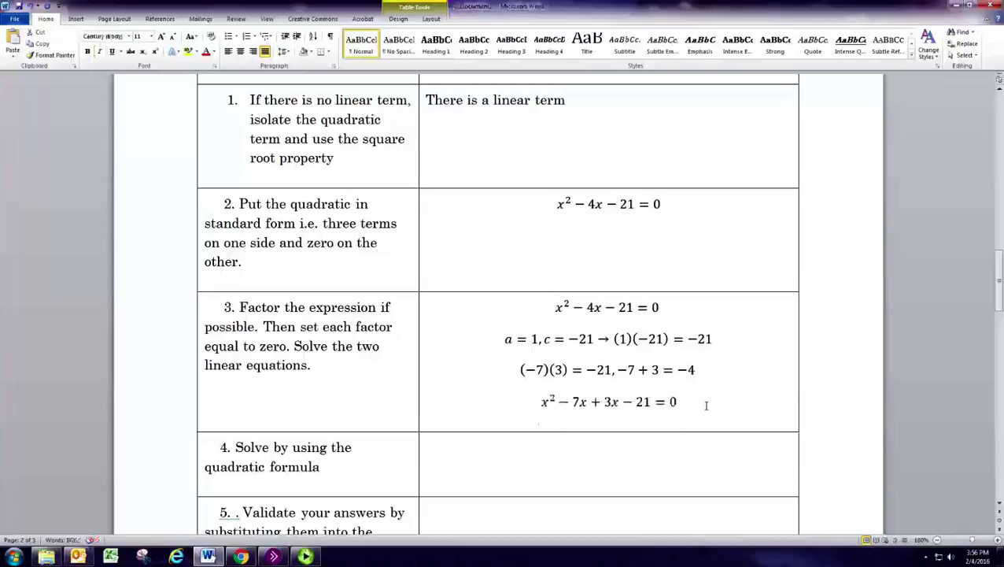
pyautogui.press('Return')
pyautogui.hotkey('ctrl', 'v')
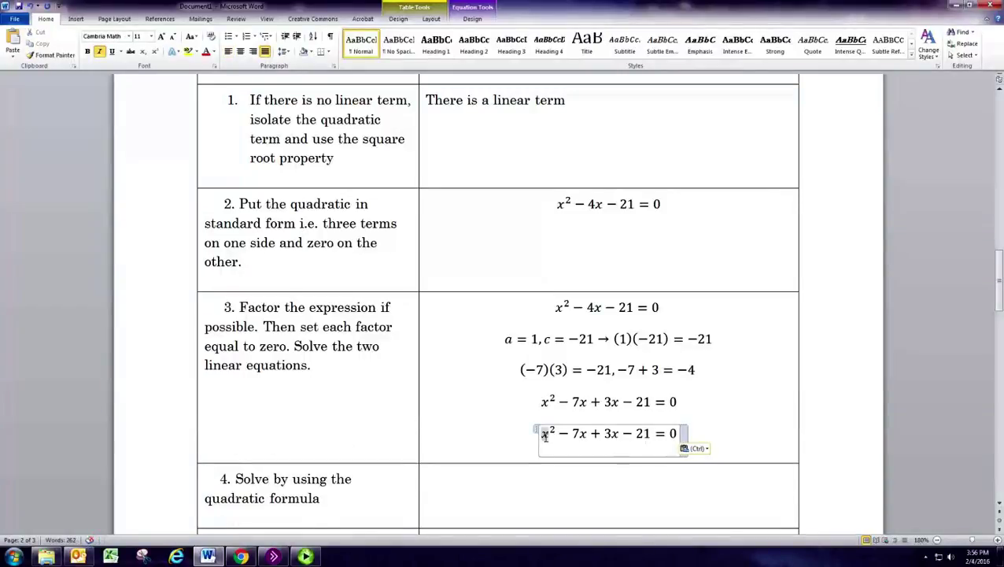
# Factor x out of the first pair, turning x² − 7x into x(x − 7).
pyautogui.moveTo(544, 435); pyautogui.dragTo(587, 439)
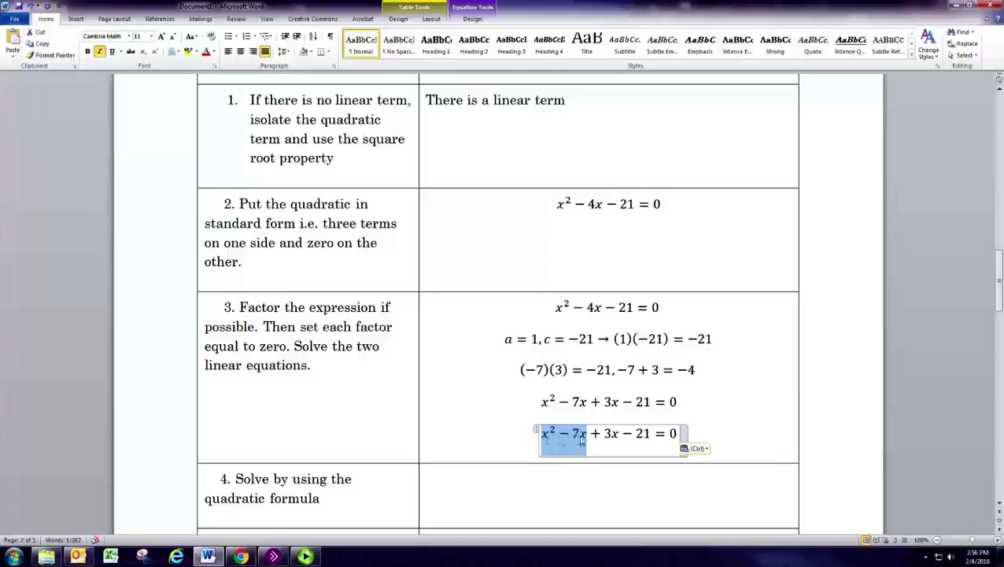
pyautogui.click(546, 446)
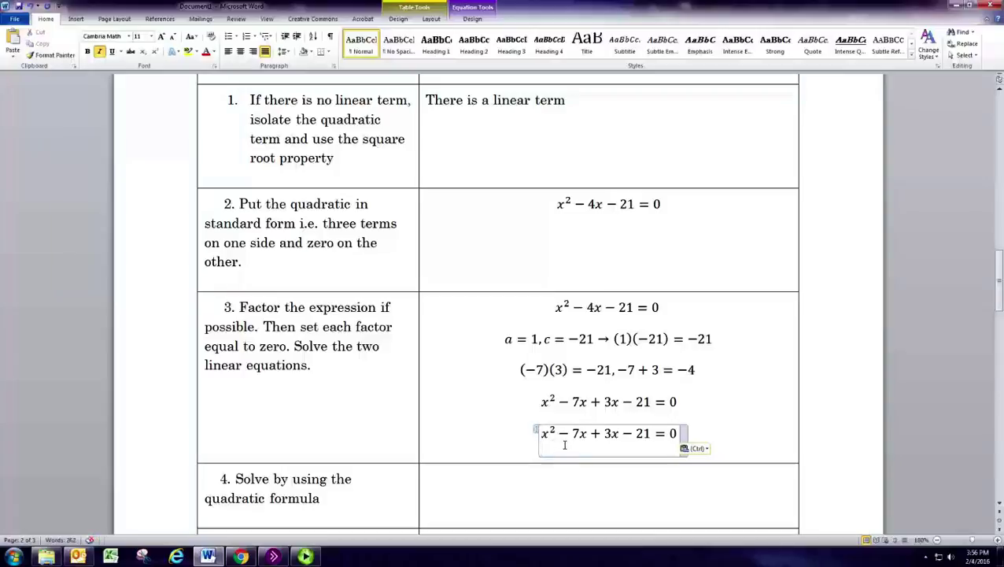
pyautogui.moveTo(549, 447); pyautogui.dragTo(564, 444)
pyautogui.press('Delete')
pyautogui.press('Delete')
pyautogui.press('Delete')
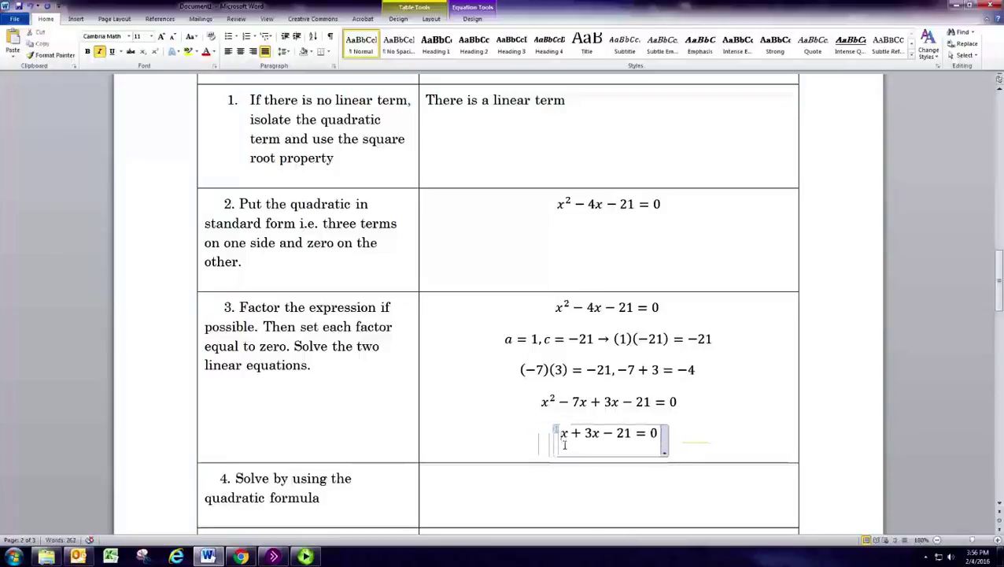
pyautogui.write('(')
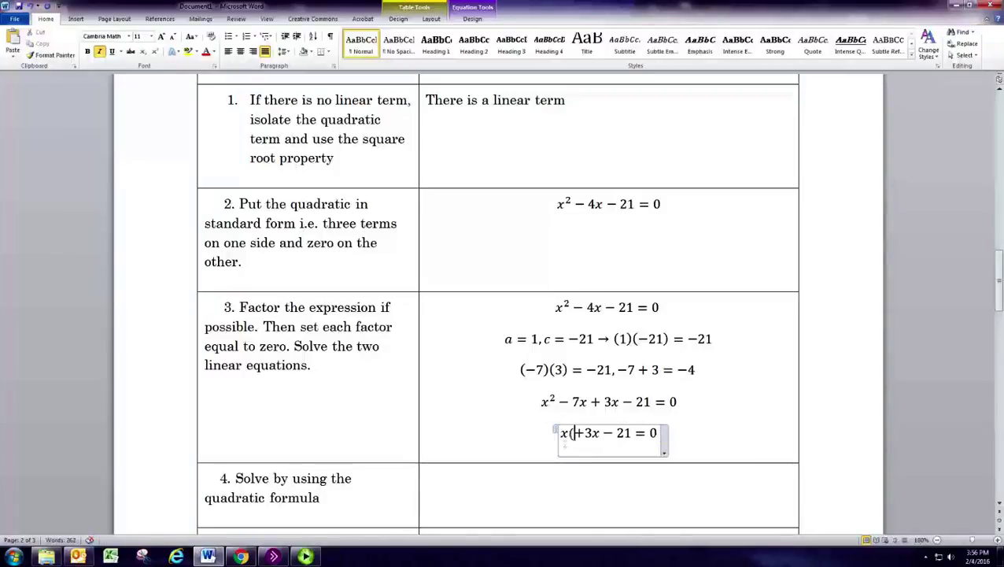
pyautogui.write('x-')
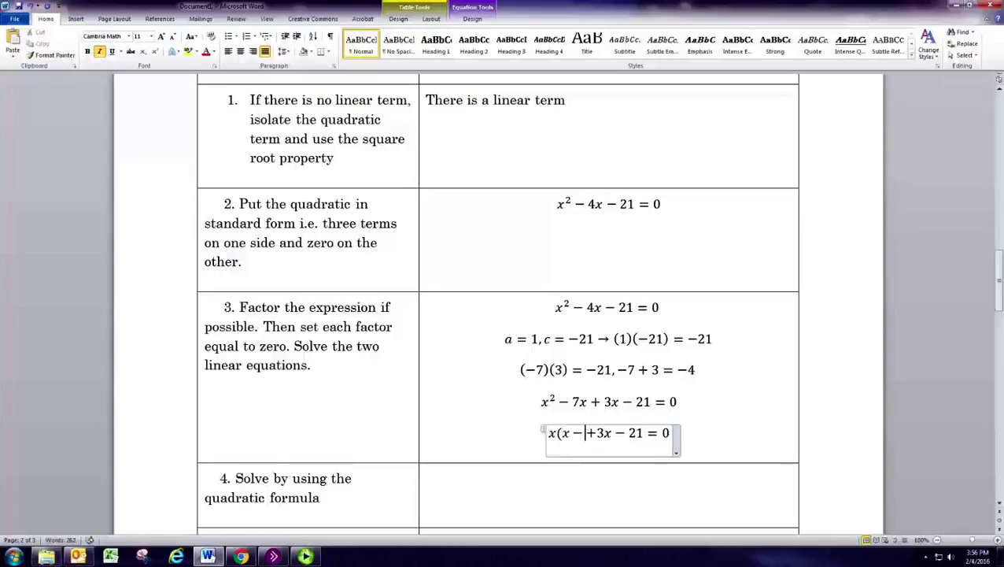
pyautogui.write('7)')
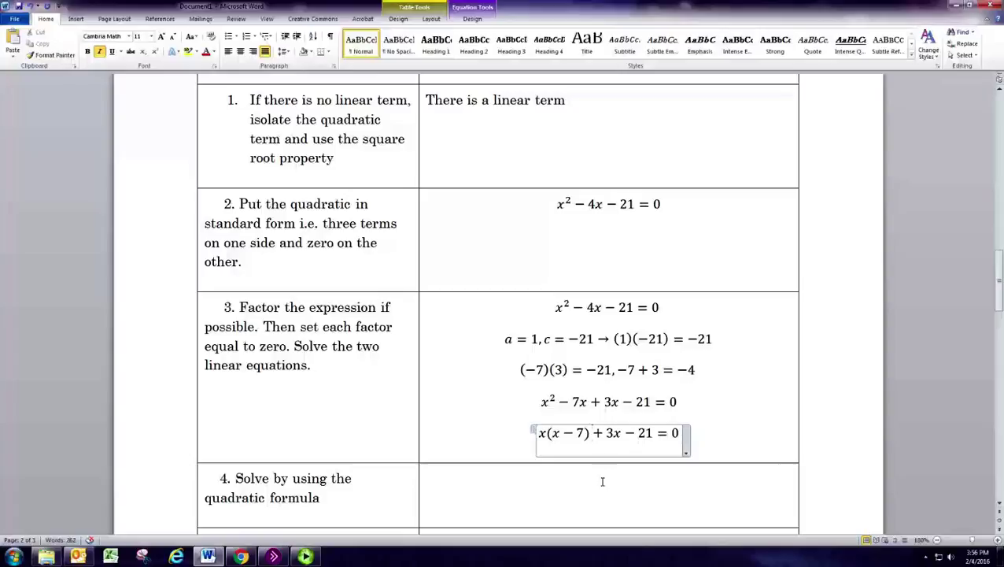
# Rewrite the second pair as 3(x − 7), highlighting the common factor x − 7.
pyautogui.press('Right')
pyautogui.press('Right')
pyautogui.write('(')
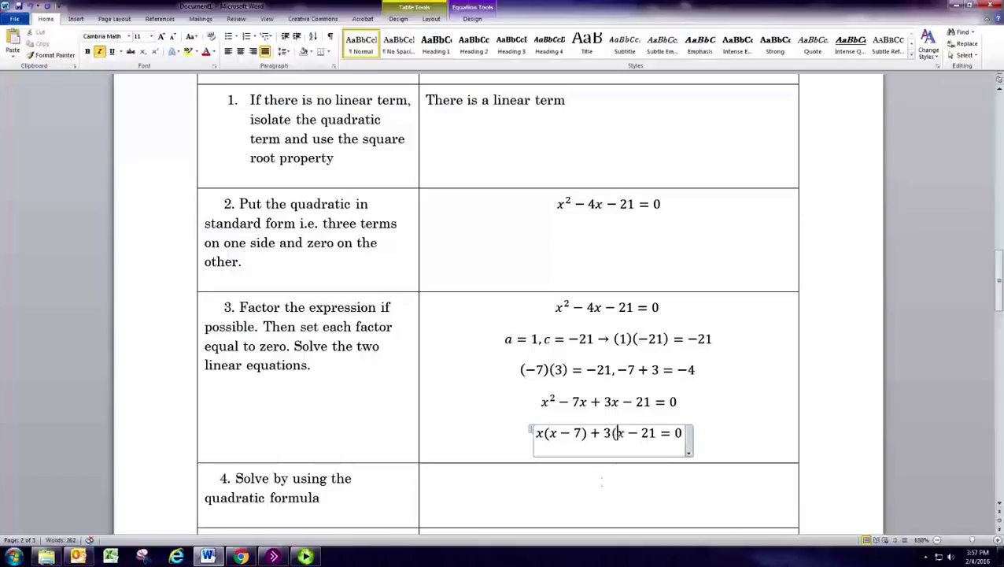
pyautogui.press('Right')
pyautogui.press('Delete')
pyautogui.press('Delete')
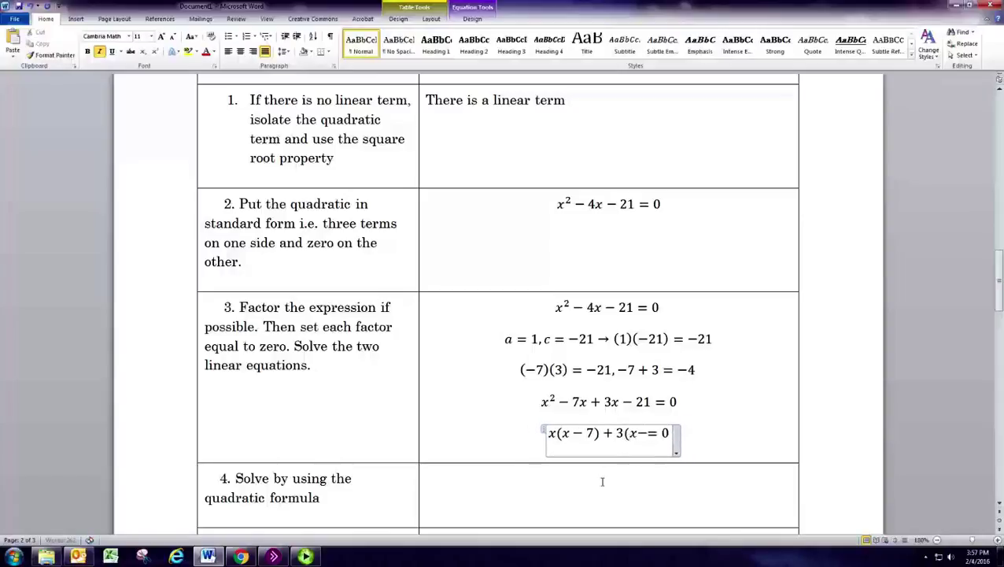
pyautogui.write('7)')
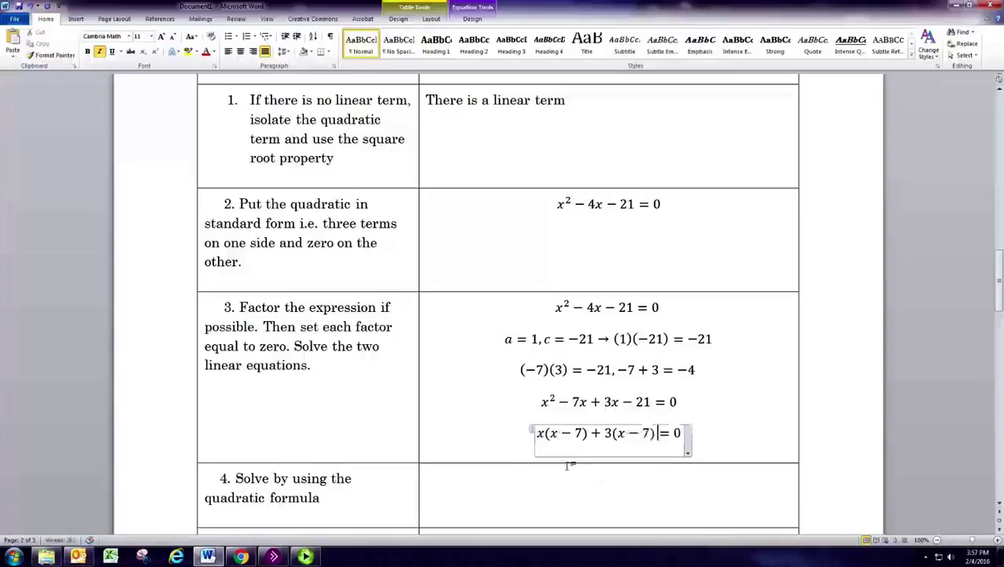
pyautogui.moveTo(554, 436); pyautogui.dragTo(652, 441)
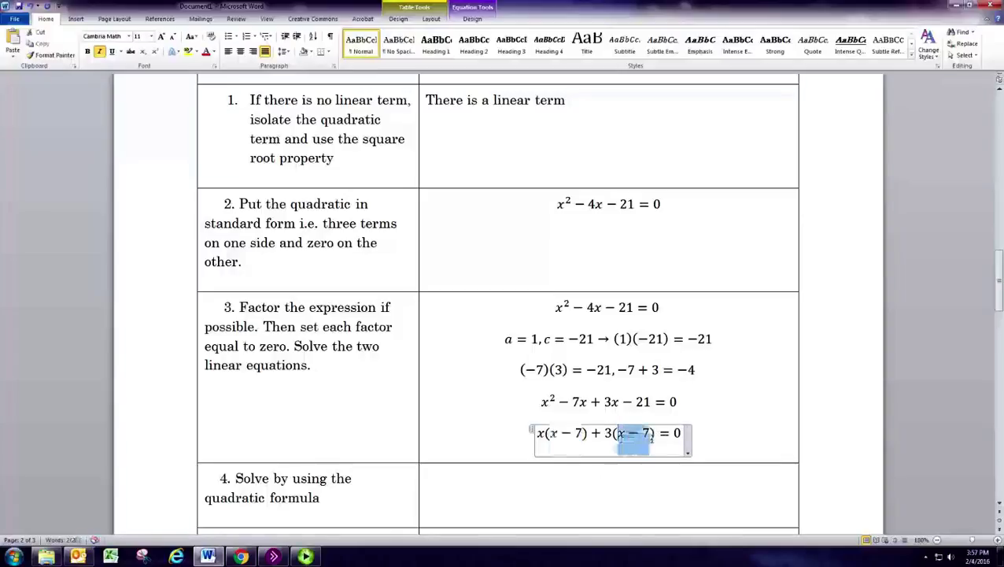
pyautogui.click(711, 438)
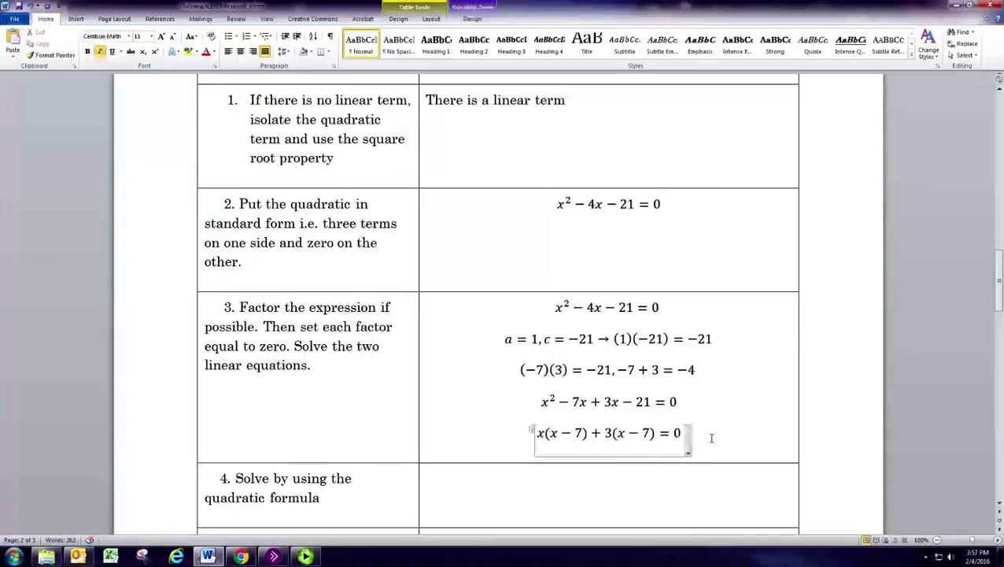
# Add the factored line (x + 3)(x − 7) = 0 beneath the grouped form.
pyautogui.press('Return')
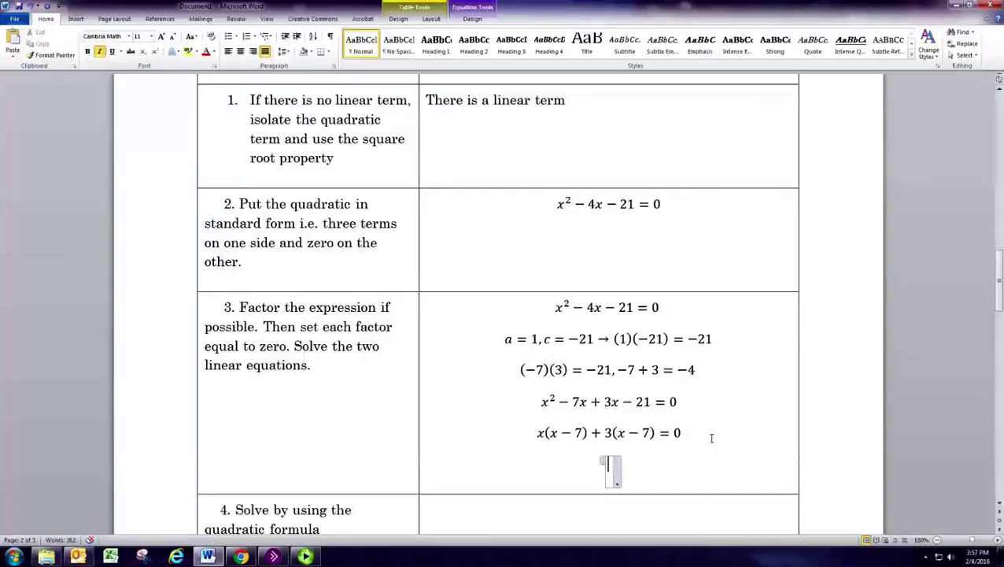
pyautogui.write('(')
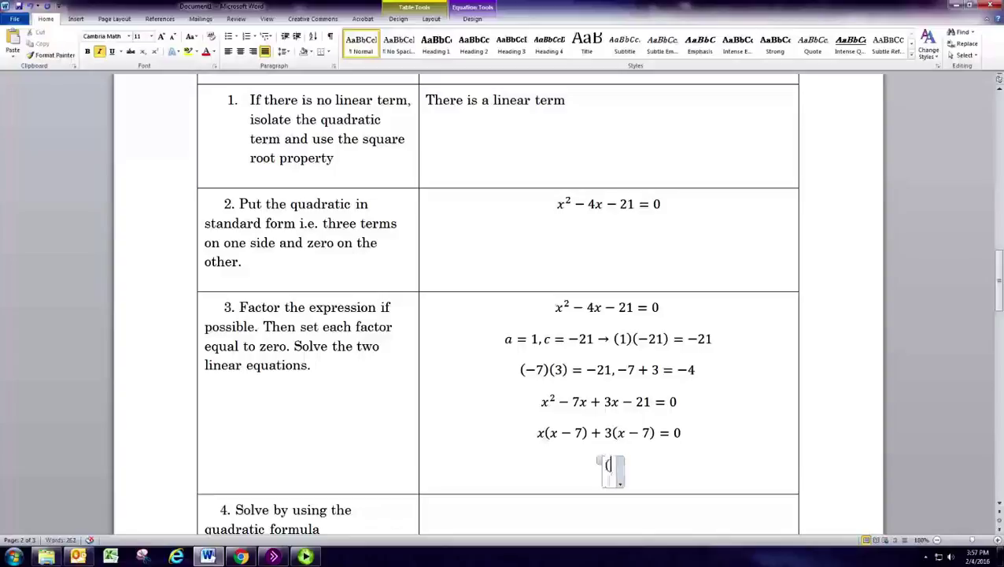
pyautogui.write('x+3')
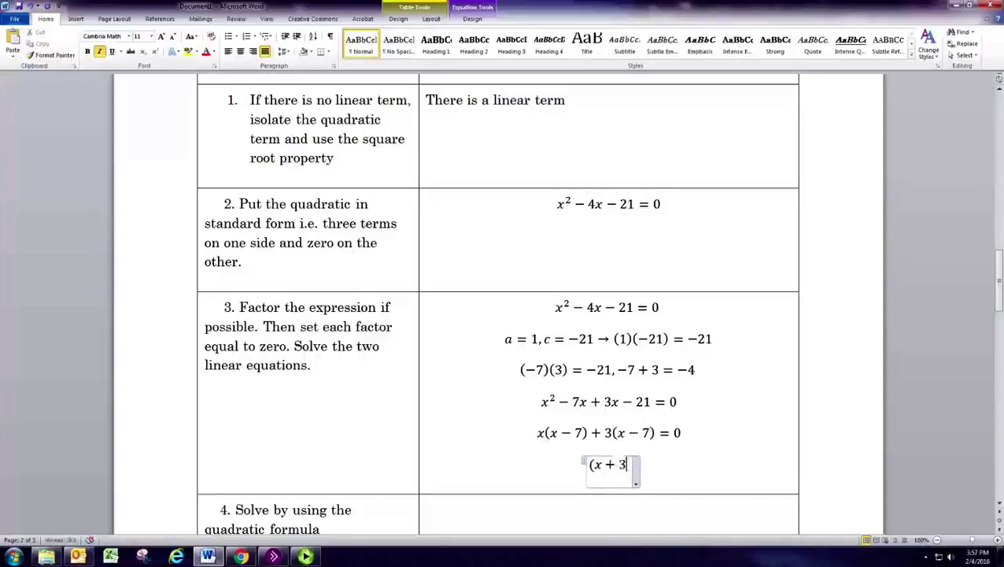
pyautogui.write(')(x-7)')
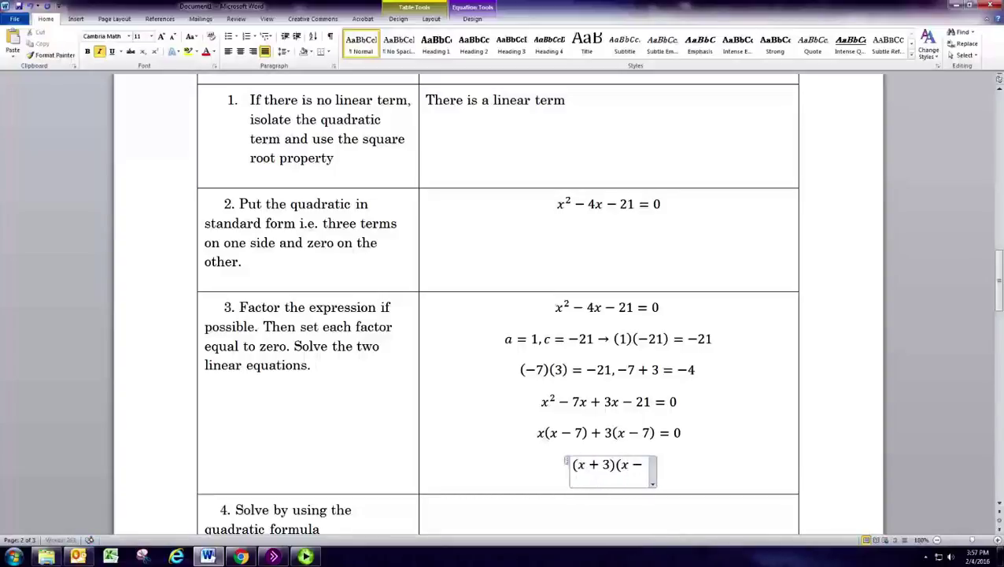
pyautogui.write('=0')
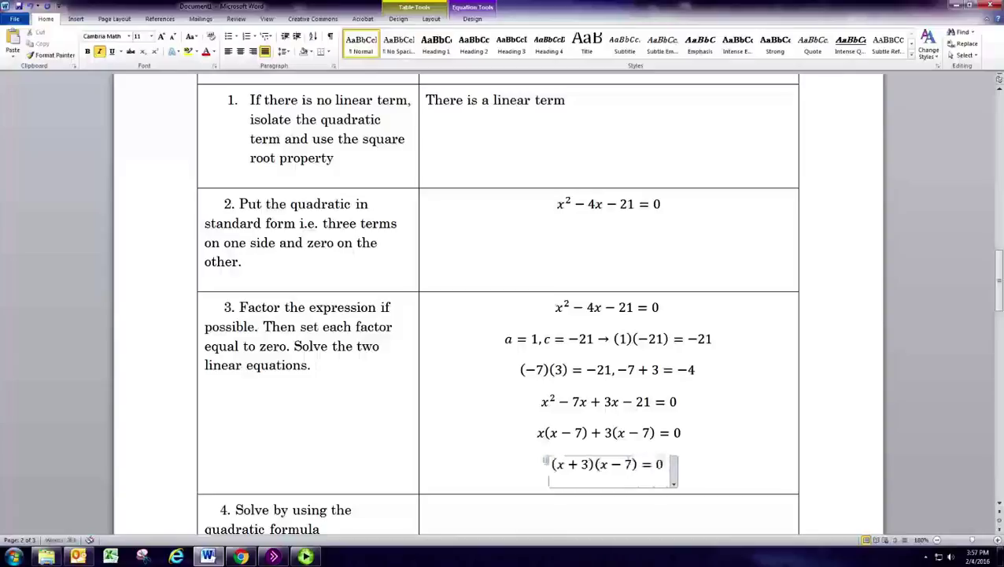
pyautogui.click(542, 435)
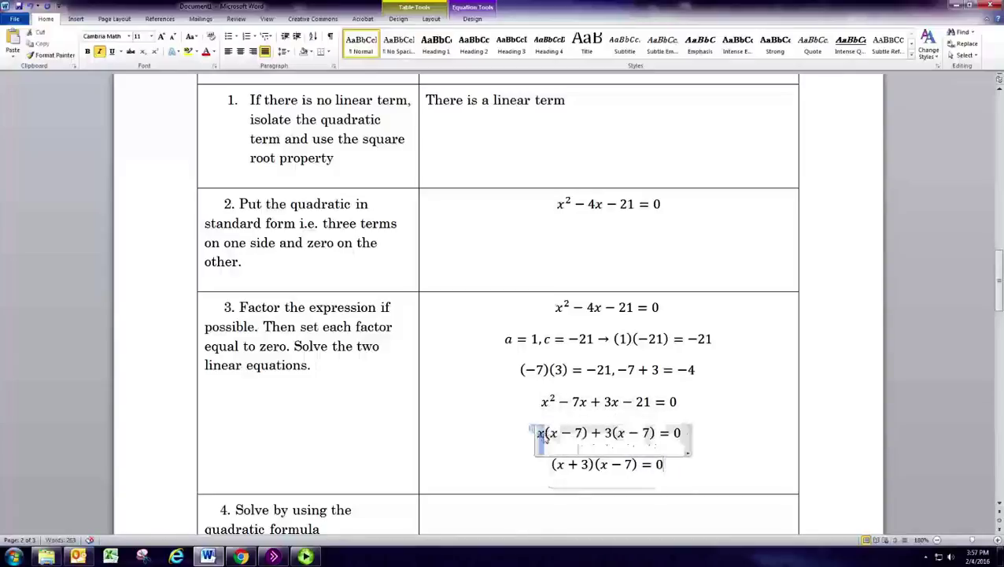
pyautogui.moveTo(591, 434)
pyautogui.mouseDown()
pyautogui.moveTo(610, 437)
pyautogui.moveTo(575, 436)
pyautogui.moveTo(586, 439)
pyautogui.mouseUp()
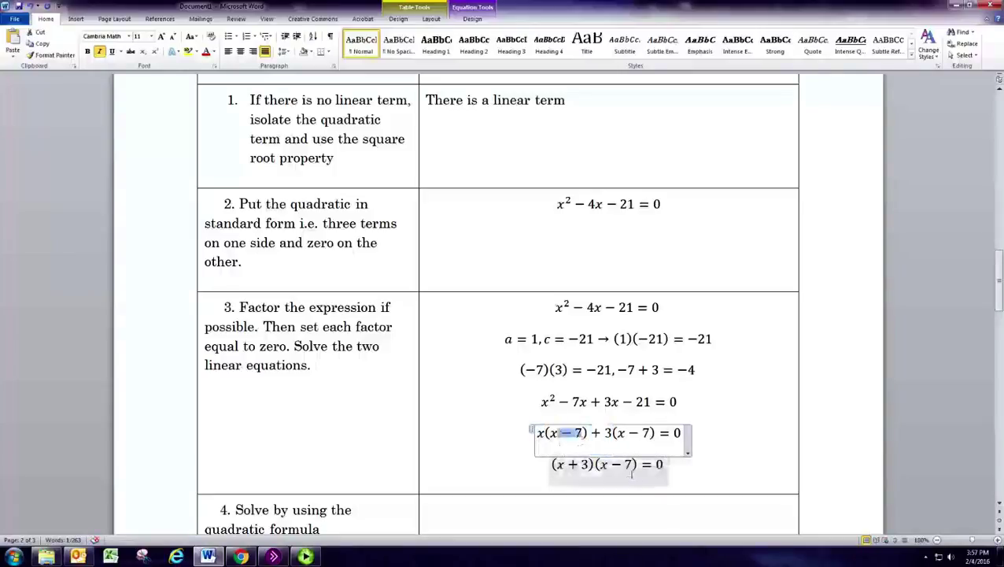
# Start a new empty equation line below (x + 3)(x − 7) = 0.
pyautogui.click(695, 472)
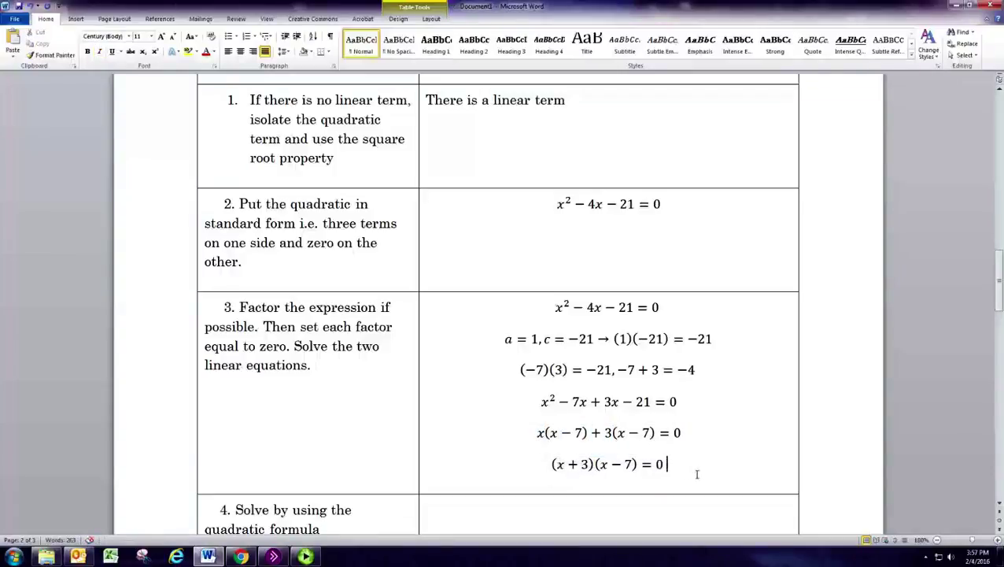
pyautogui.scroll(-1, 691, 425)
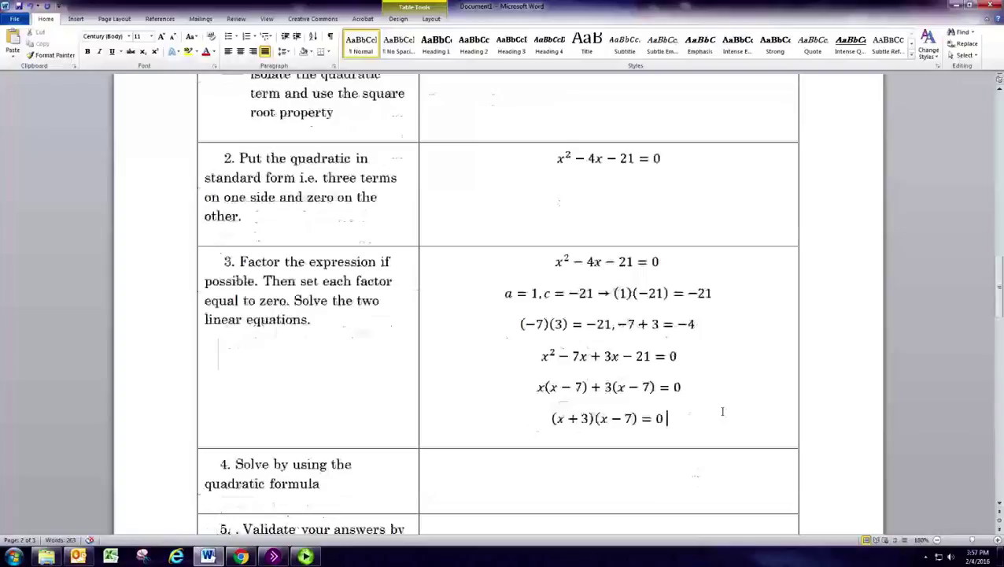
pyautogui.click(723, 410)
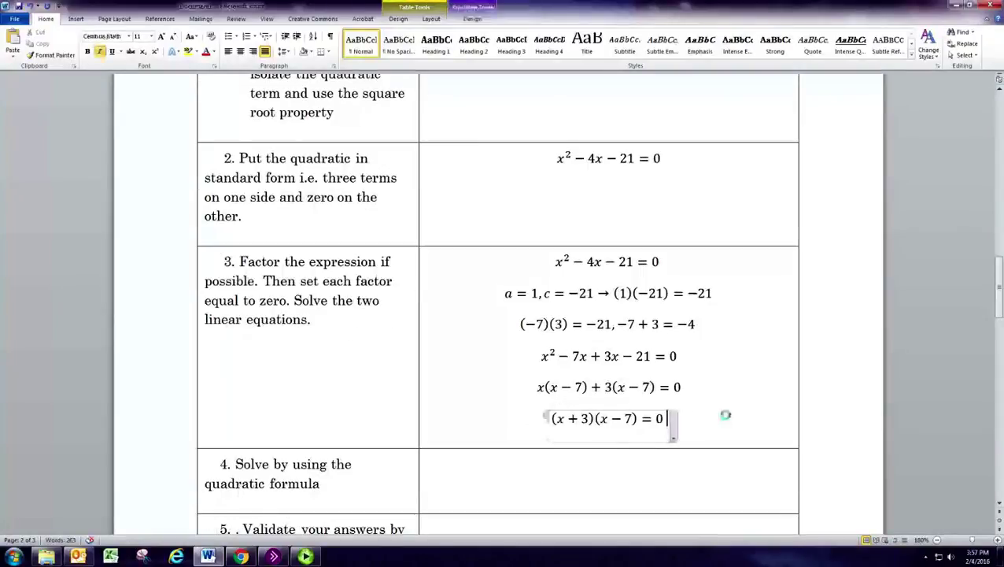
pyautogui.press('Return')
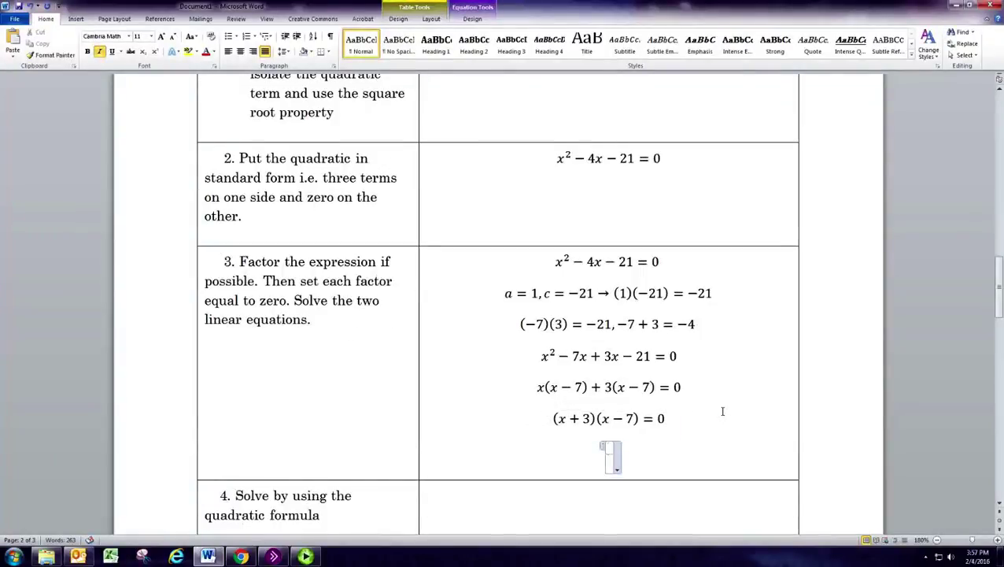
# Write x + 3 = 0 → x = −3 beneath the factored form.
pyautogui.write('x +')
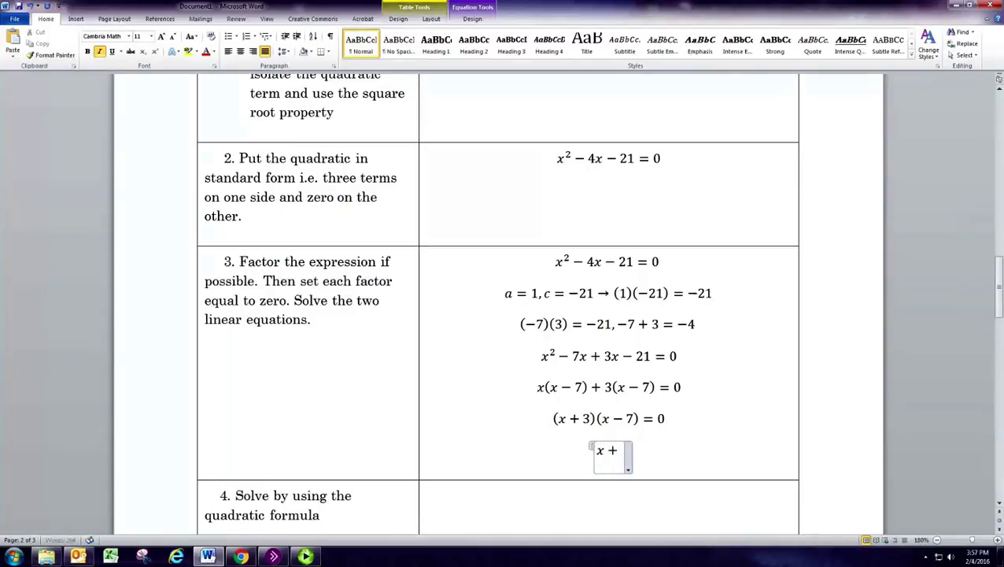
pyautogui.write(' 3 = 0')
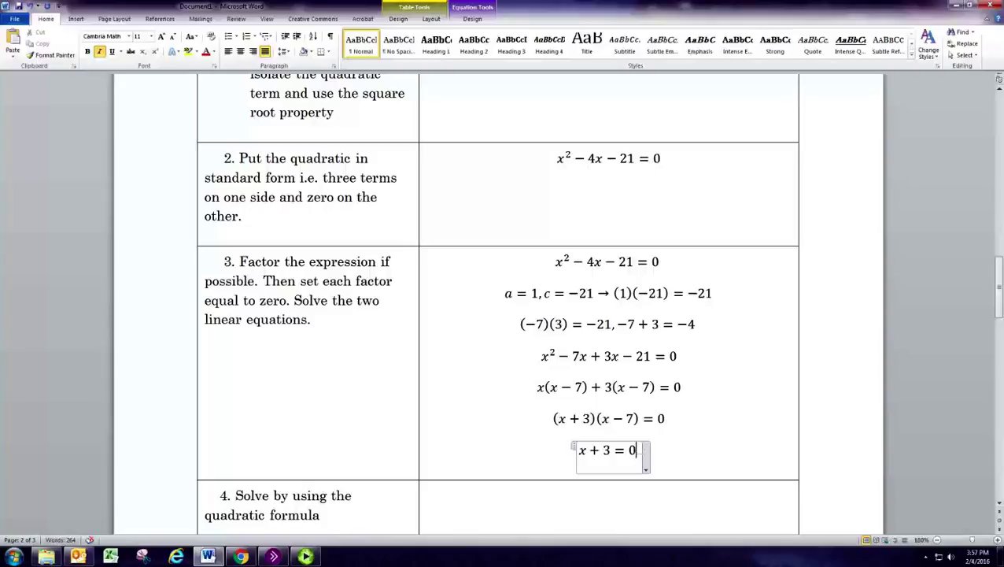
pyautogui.write('->x=-3')
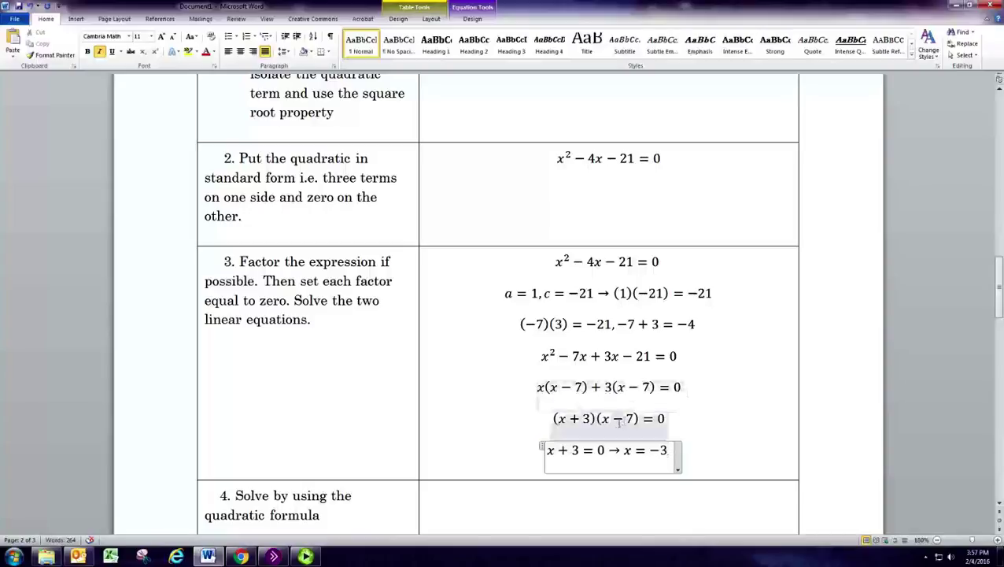
pyautogui.moveTo(602, 419); pyautogui.dragTo(636, 422)
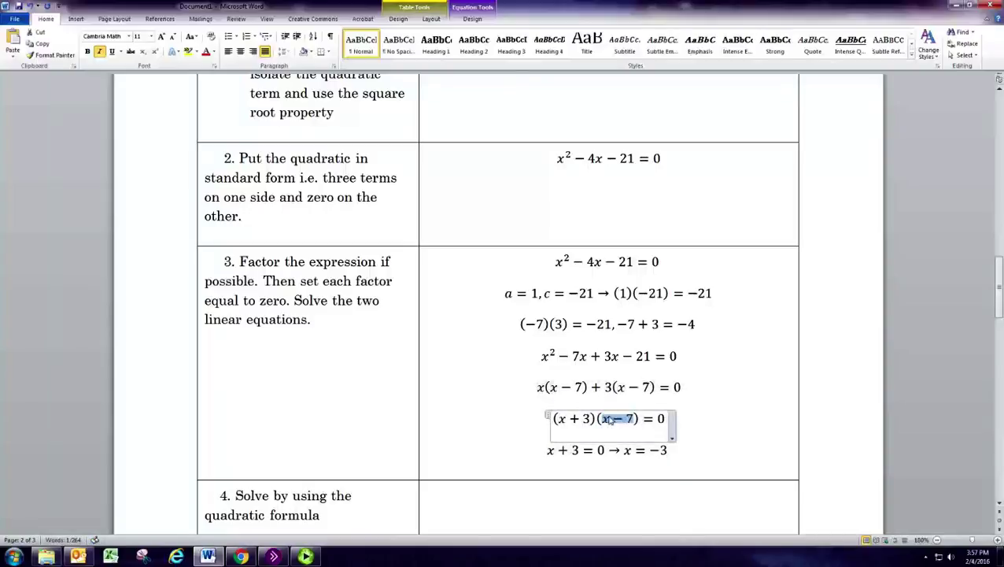
pyautogui.click(688, 454)
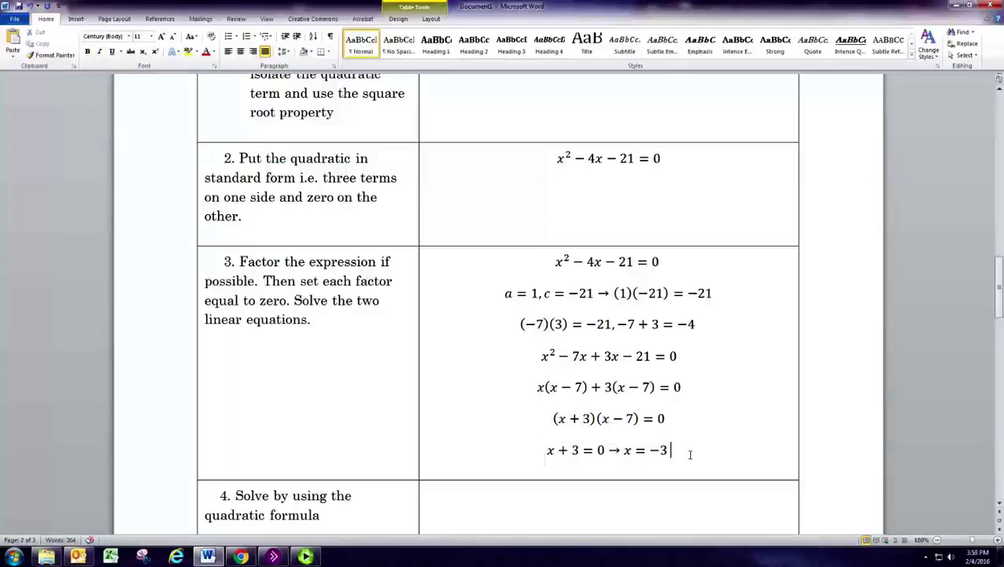
# Add a new equation below it reading x − 7 = 0 → x = 7.
pyautogui.press('Return')
pyautogui.press('Up')
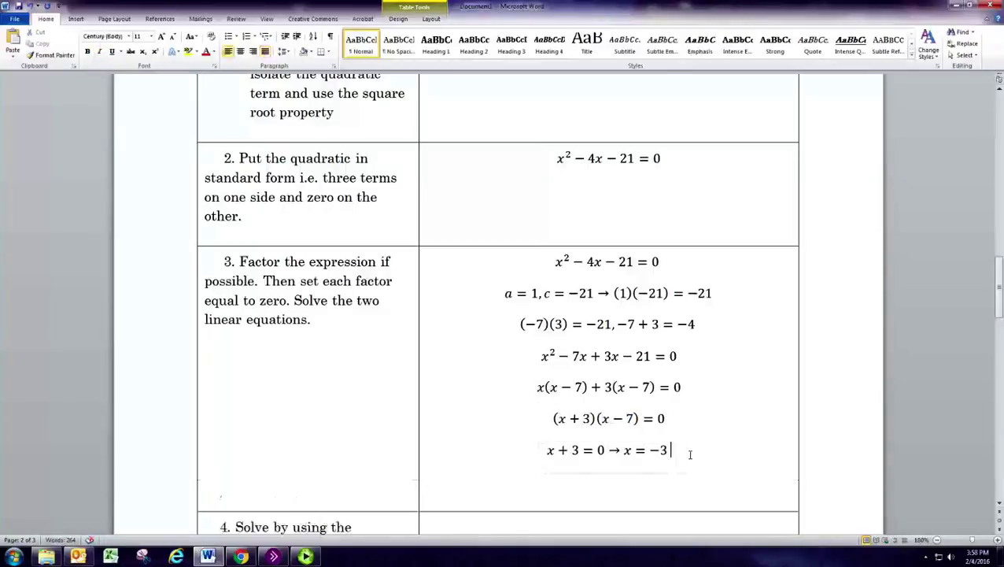
pyautogui.press('Return')
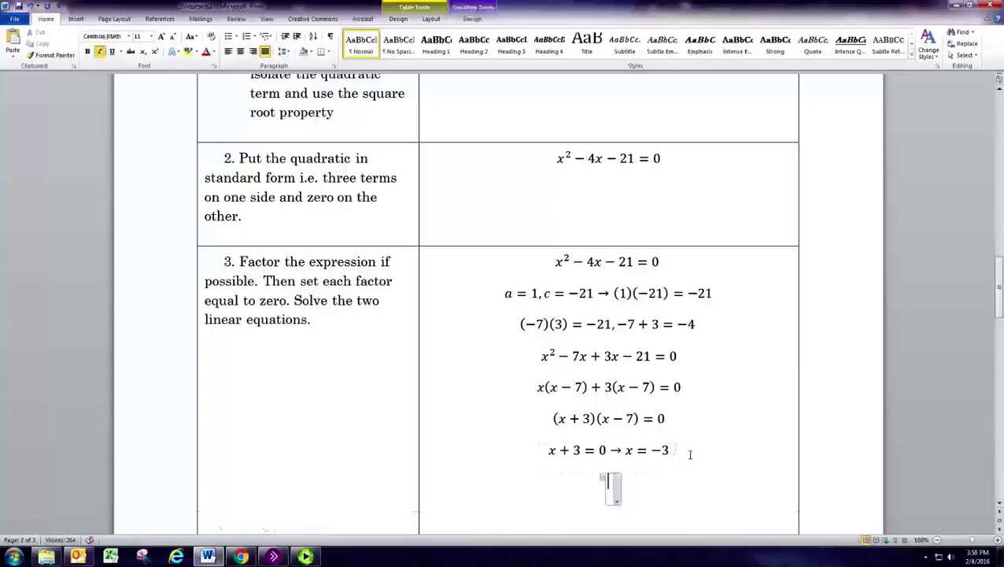
pyautogui.write('x-7=0')
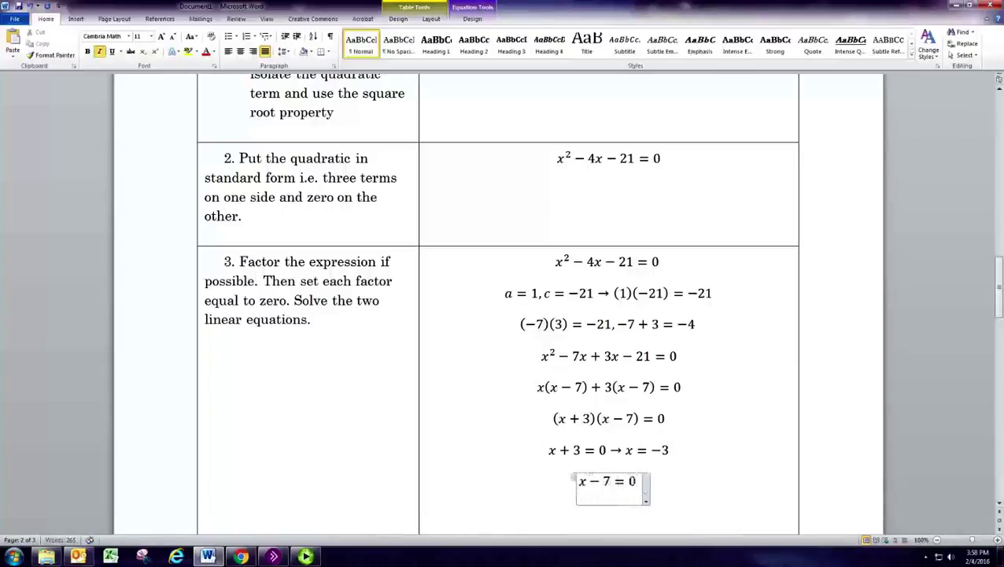
pyautogui.write('->')
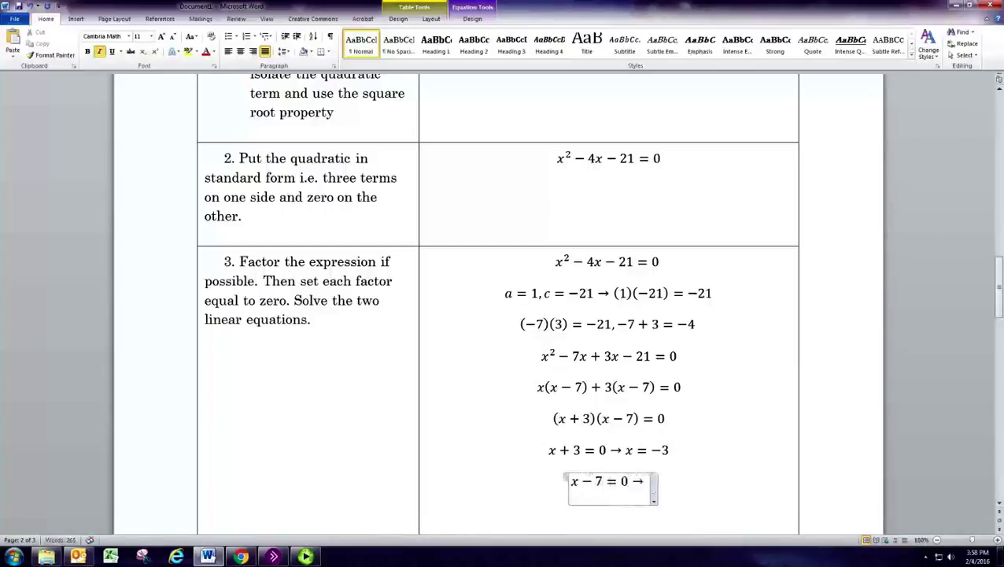
pyautogui.write('x=7')
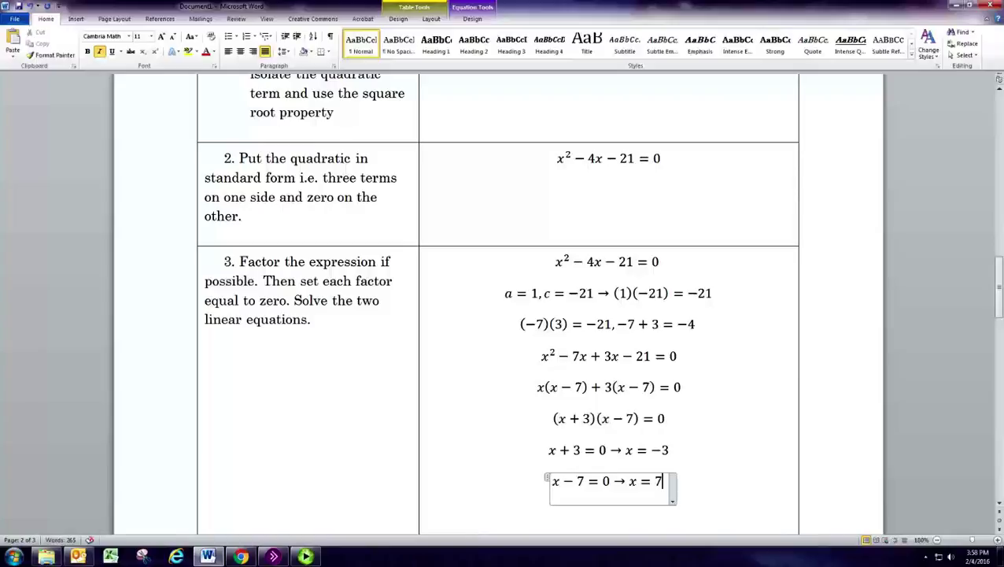
pyautogui.scroll(-2, 684, 445)
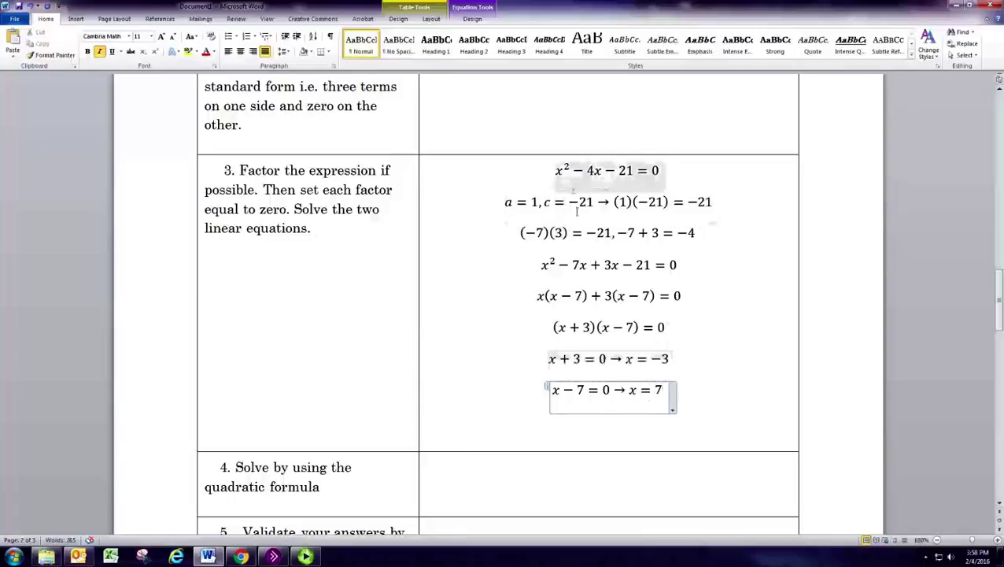
# Remove row 3's empty last line and paste x² = 4x + 21 into the validation cell.
pyautogui.scroll(3, 398, 212)
pyautogui.scroll(2, 399, 212)
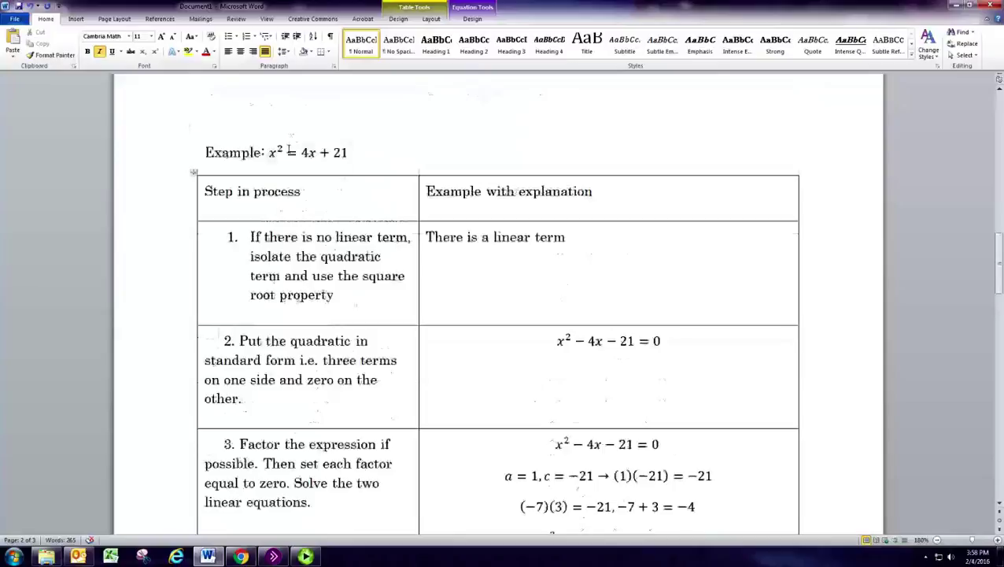
pyautogui.click(265, 153)
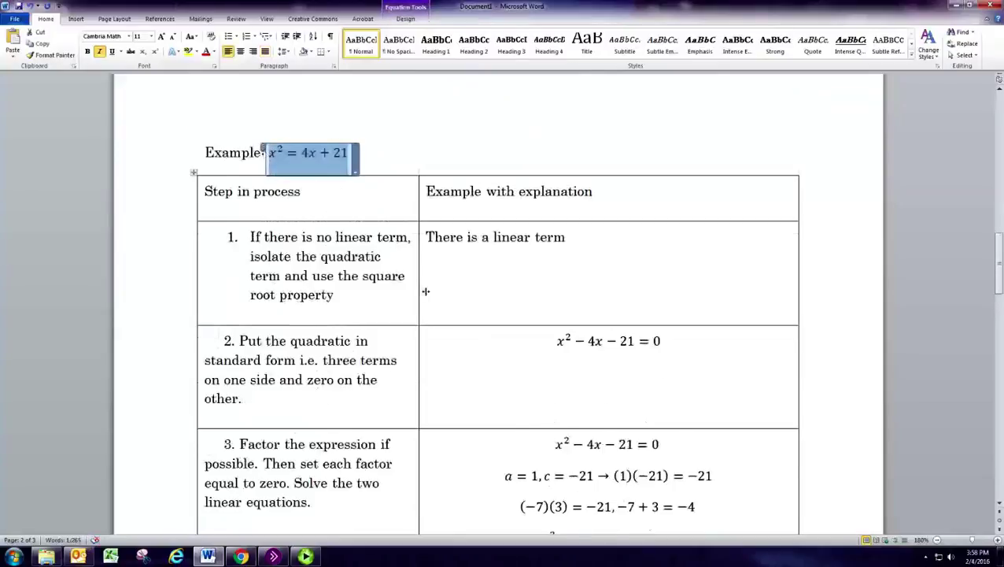
pyautogui.scroll(-8, 572, 378)
pyautogui.click(539, 244)
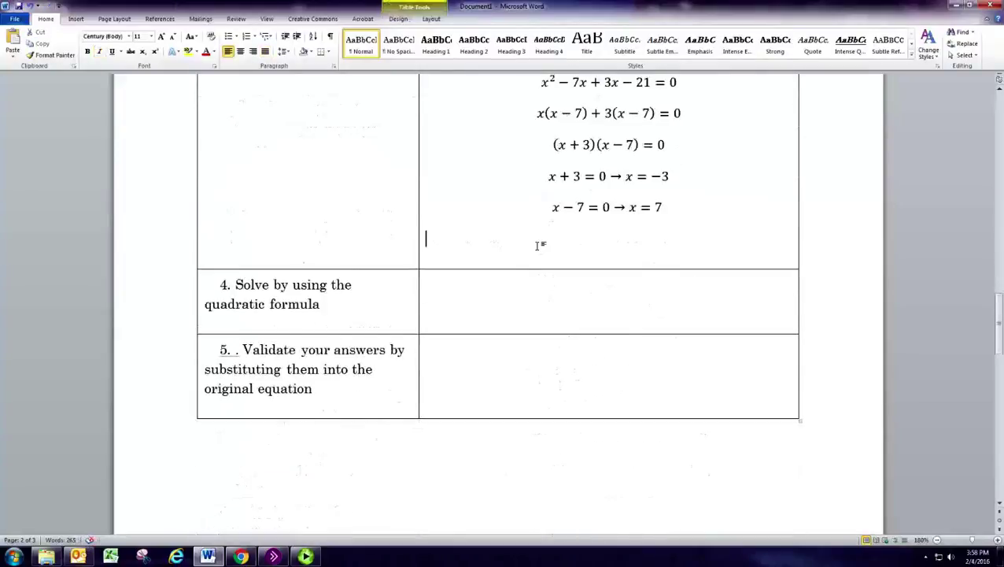
pyautogui.press('BackSpace')
pyautogui.click(543, 249)
pyautogui.press('Down')
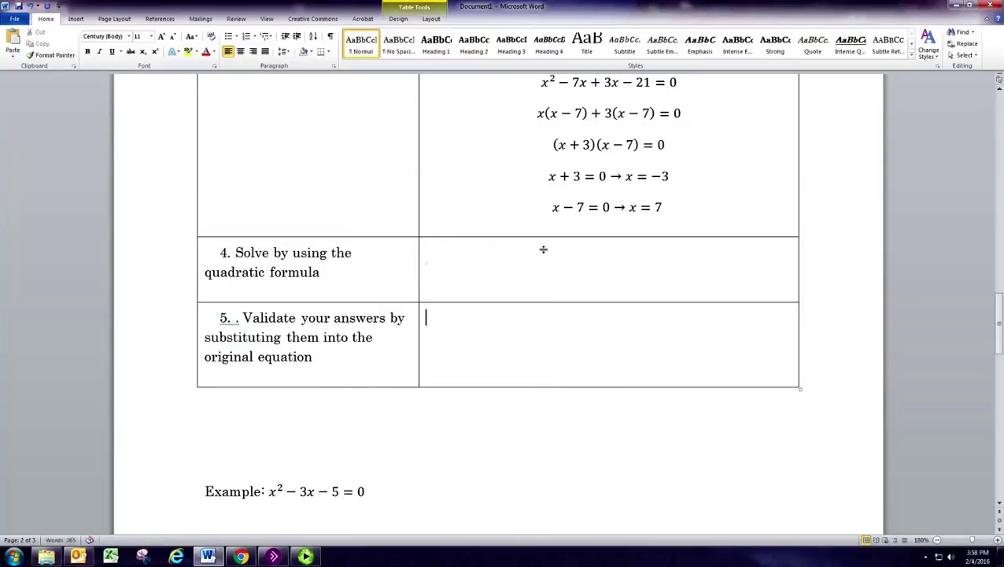
pyautogui.write('x² = 4x + 21')
# Substitute −3 so the check reads (−3)² = 9 = 4(−3) + 21 = −12 + 21 = 9.
pyautogui.press('Left')
pyautogui.press('Left')
pyautogui.press('Left')
pyautogui.press('Left')
pyautogui.press('Left')
pyautogui.press('Left')
pyautogui.press('Left')
pyautogui.press('Left')
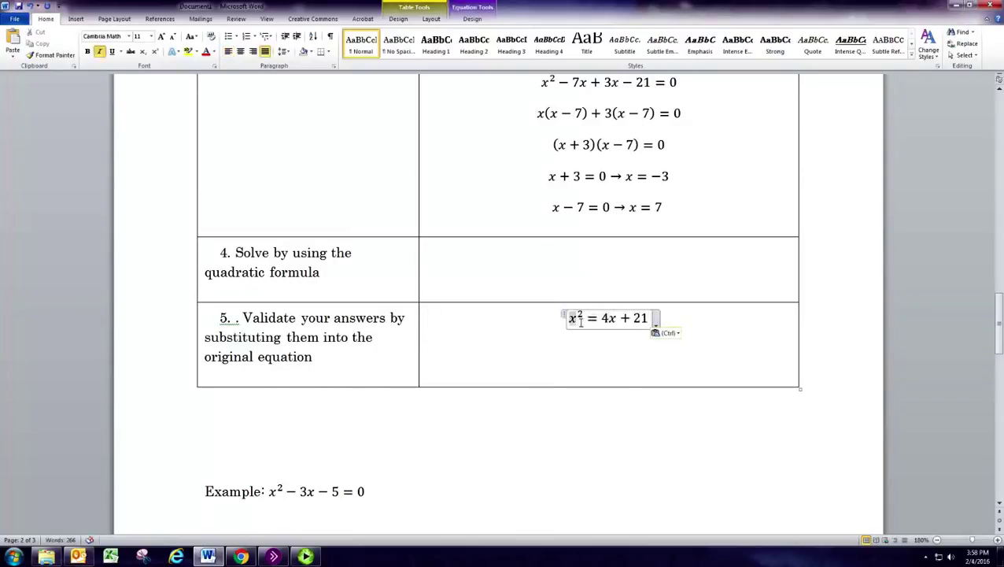
pyautogui.hotkey('shift', 'Right')
pyautogui.write('(-3)')
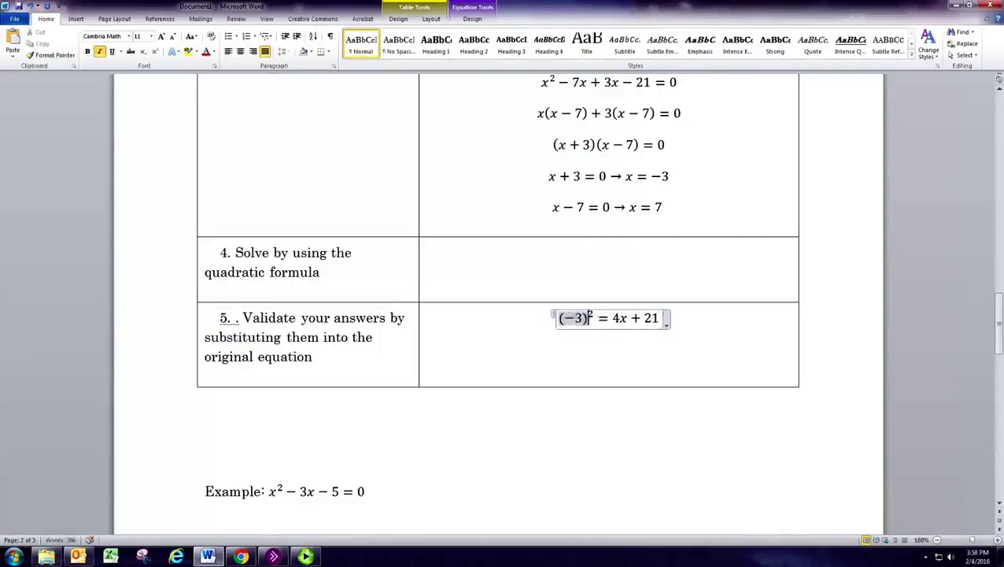
pyautogui.click(599, 326)
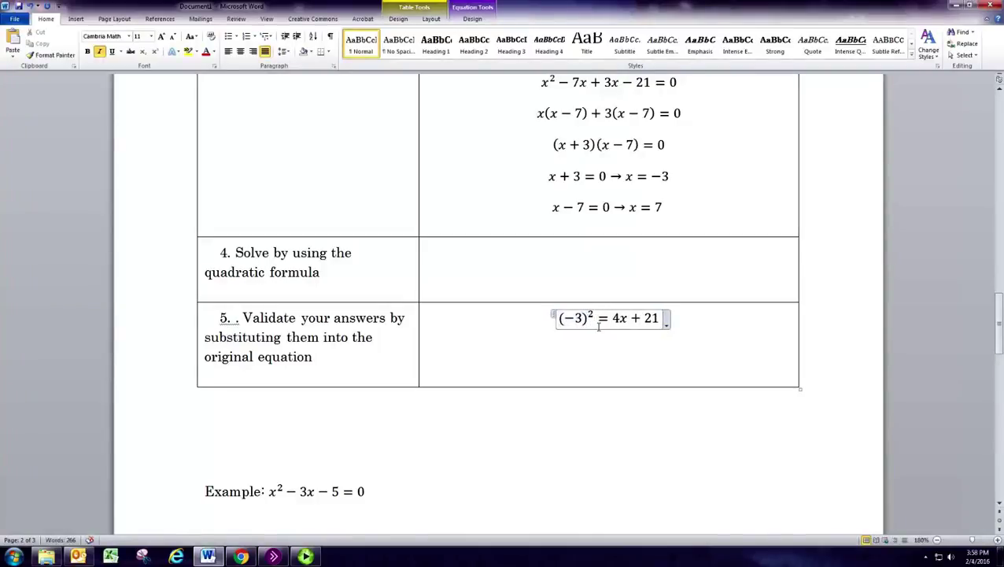
pyautogui.write('=9')
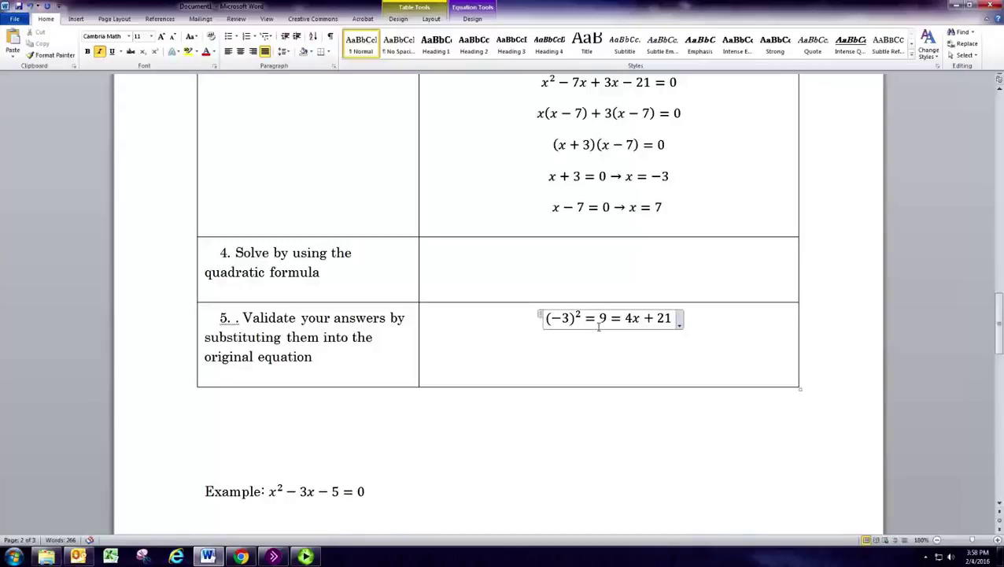
pyautogui.press('Delete')
pyautogui.write('(-3)')
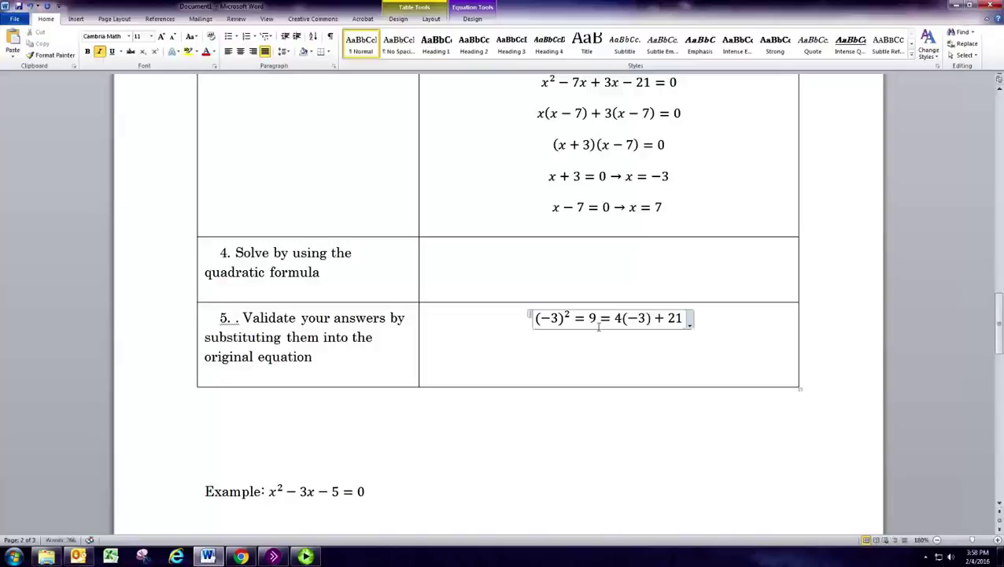
pyautogui.write('=')
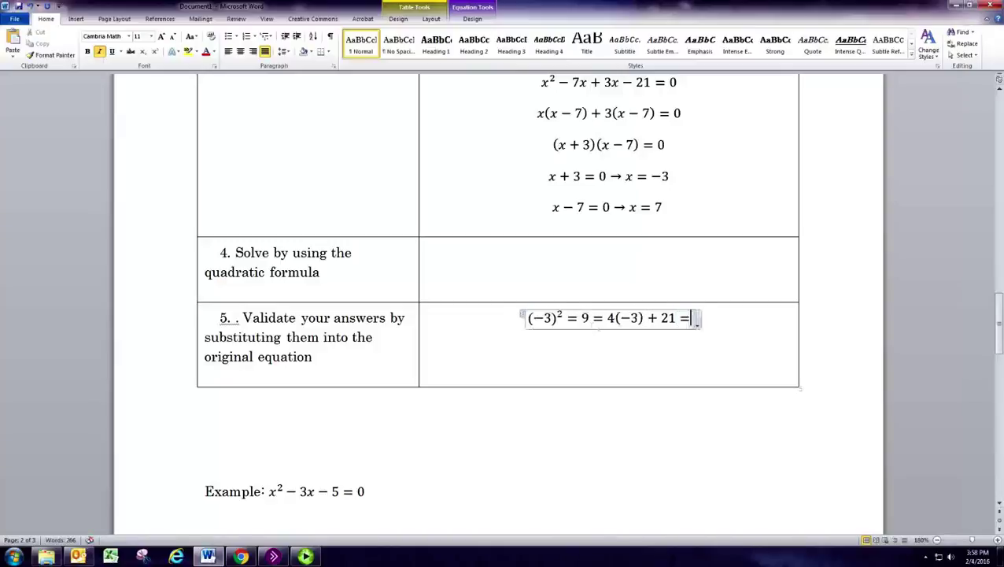
pyautogui.write('-12+21')
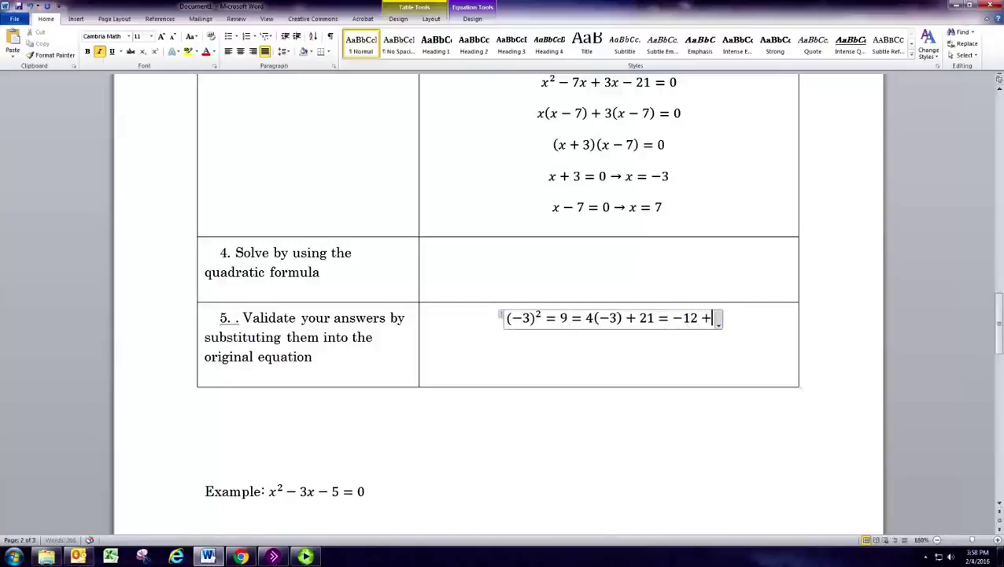
pyautogui.write('=9')
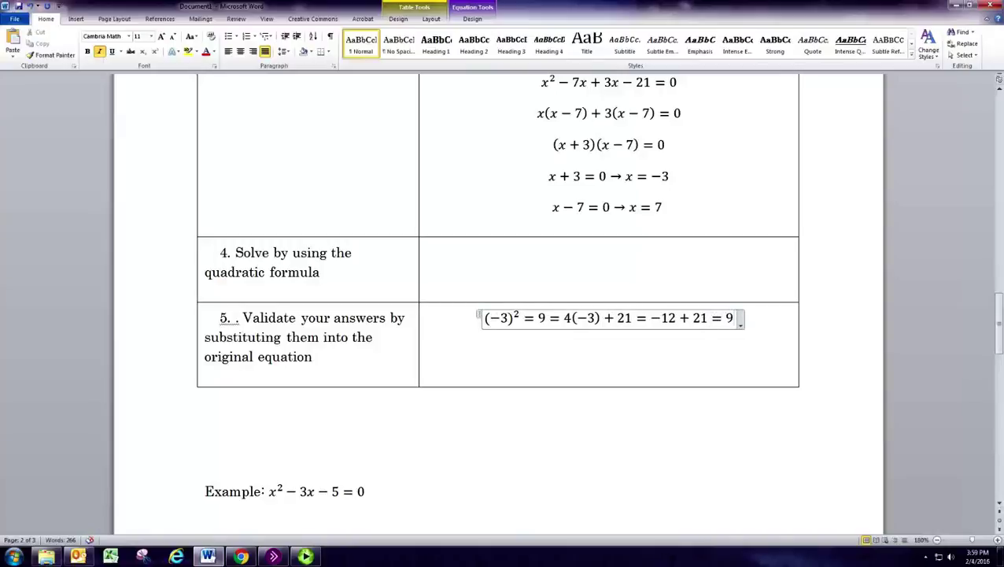
# On a new line, paste x² = 4x + 21 and replace x² with 7² = 49.
pyautogui.press('Right')
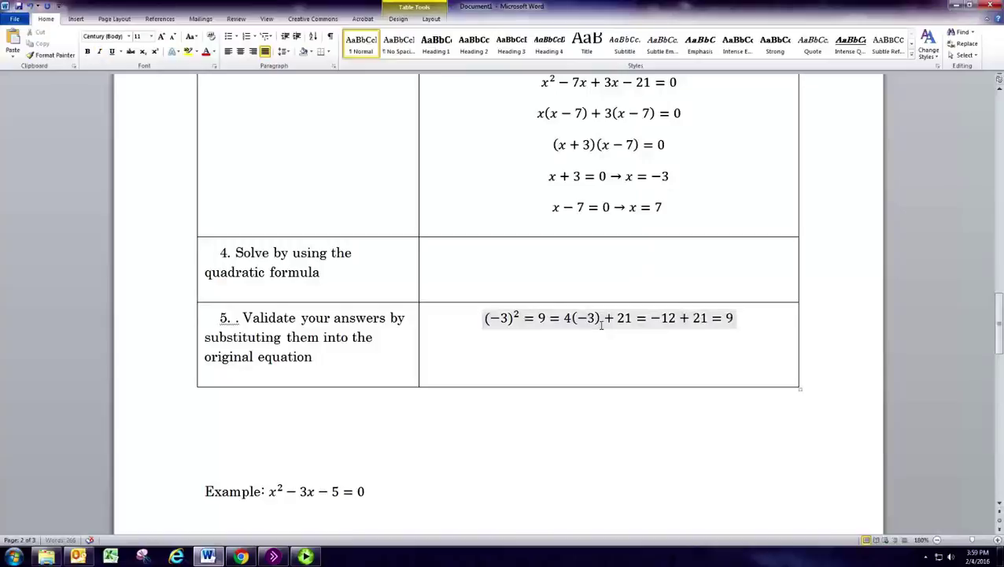
pyautogui.press('Return')
pyautogui.write('x² = 4x + 21')
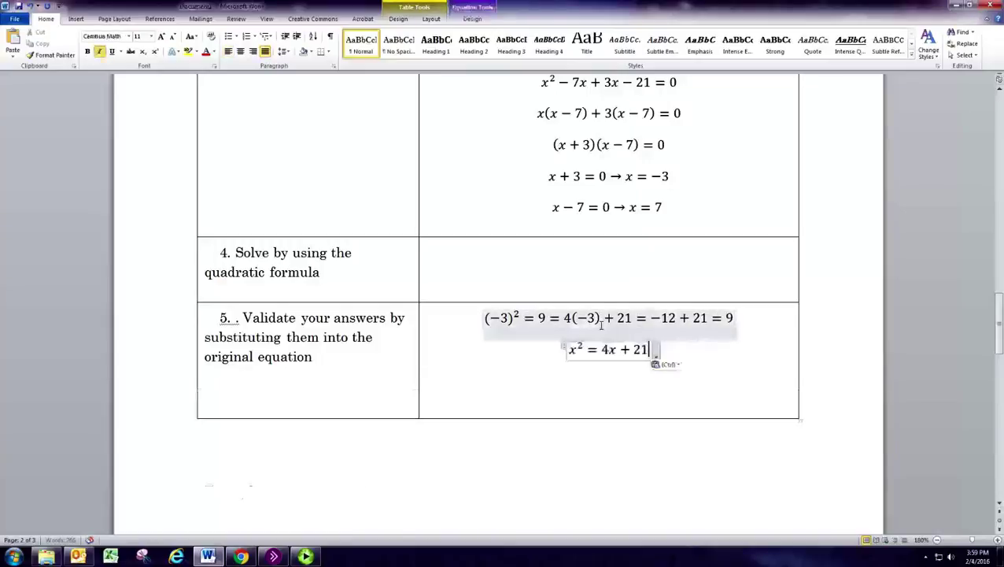
pyautogui.doubleClick(576, 349)
pyautogui.click(590, 356)
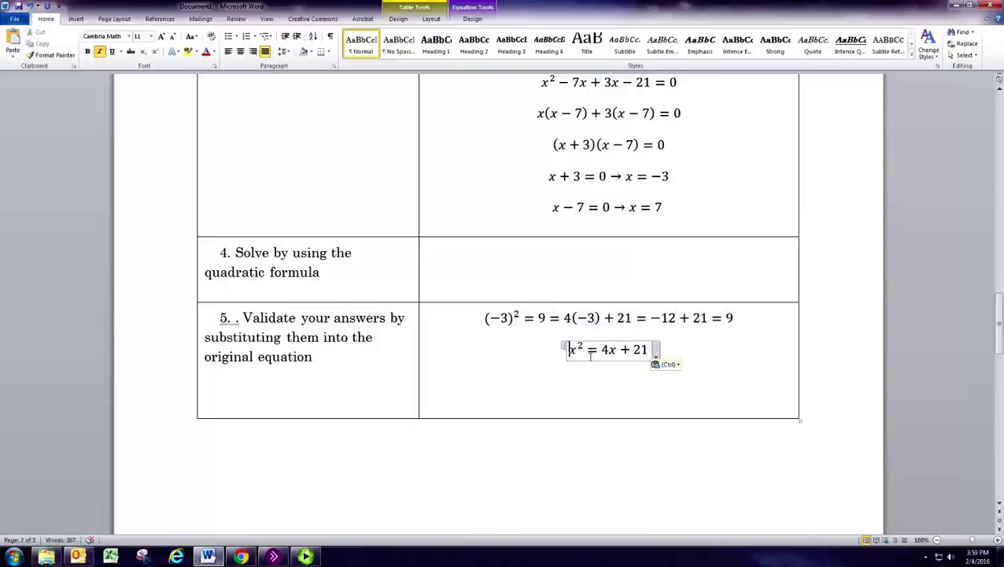
pyautogui.press('BackSpace')
pyautogui.write('7² ')
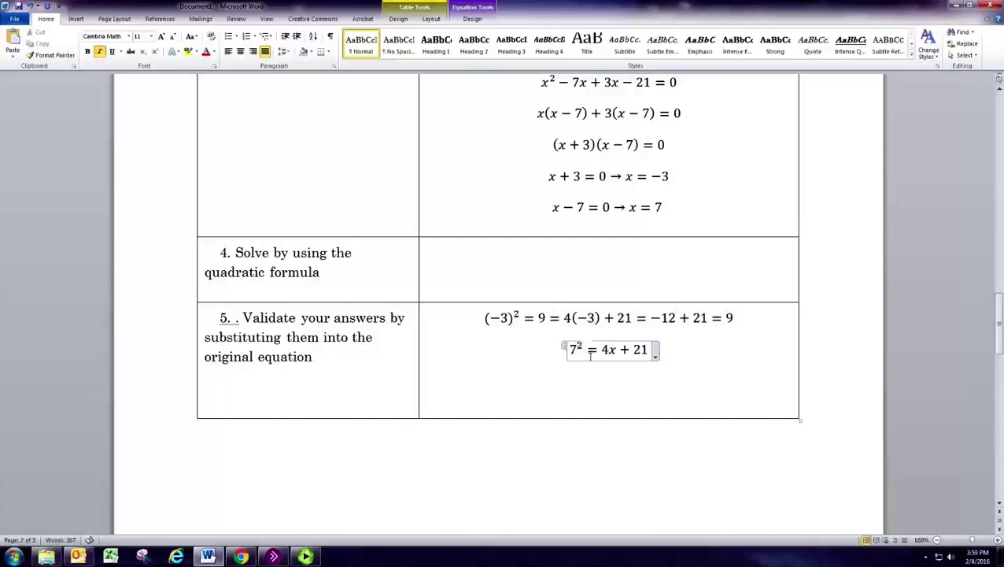
pyautogui.write('= 49')
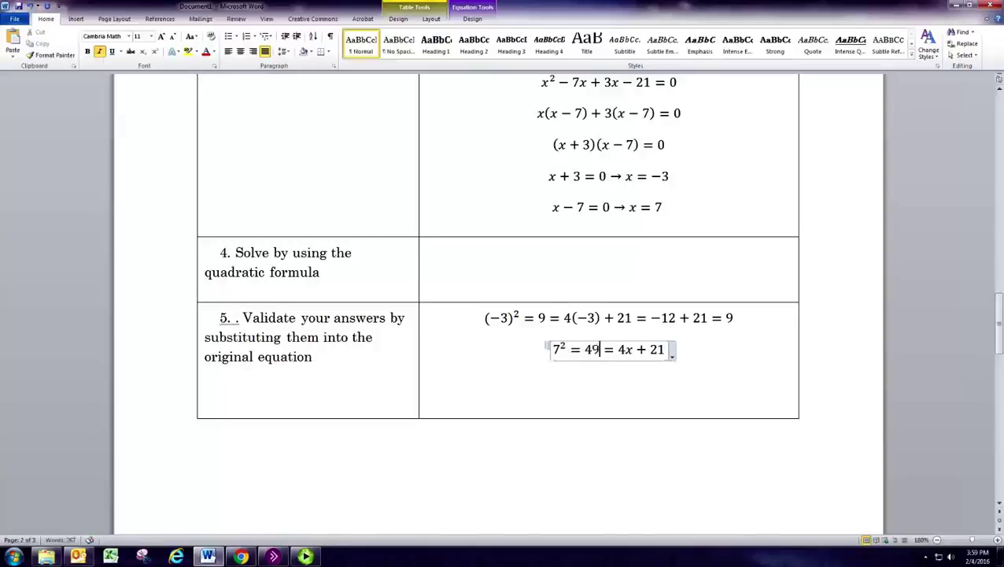
# Finish the second check as 4(7) + 21 = 28 + 21 = 49.
pyautogui.press('Right')
pyautogui.press('Right')
pyautogui.press('Delete')
pyautogui.write('(7)')
pyautogui.press('Right')
pyautogui.write('= 28')
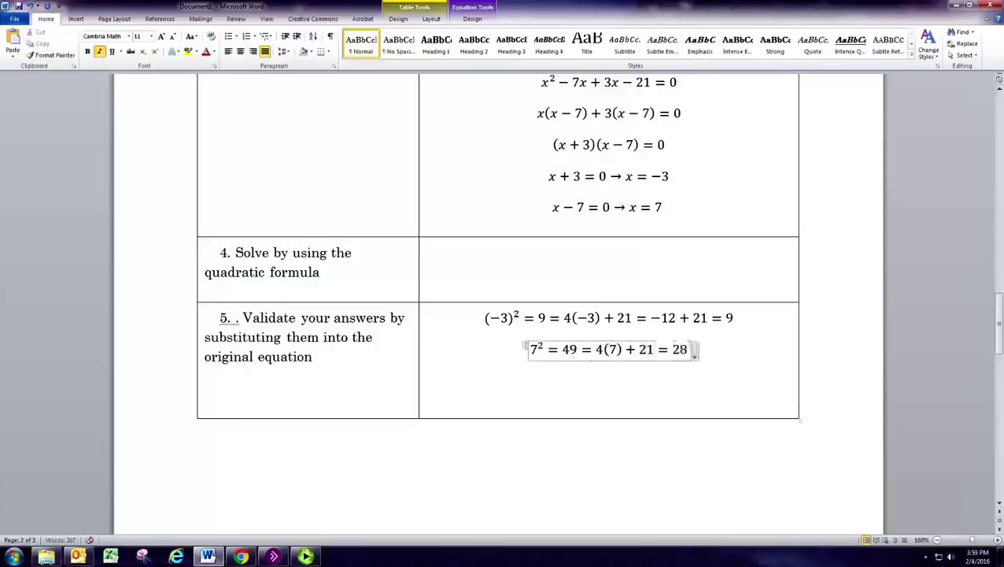
pyautogui.write(' + 21 = ')
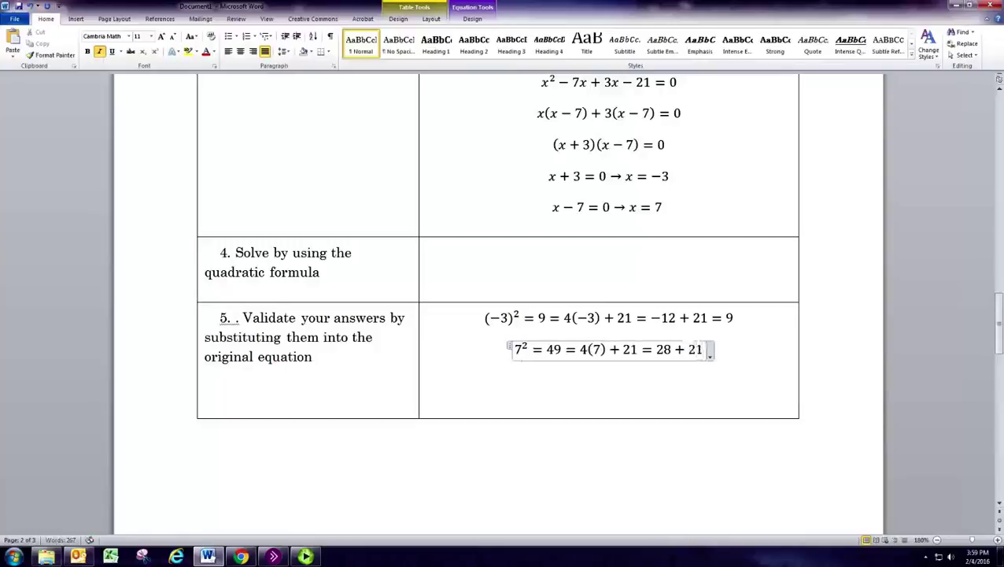
pyautogui.write('49')
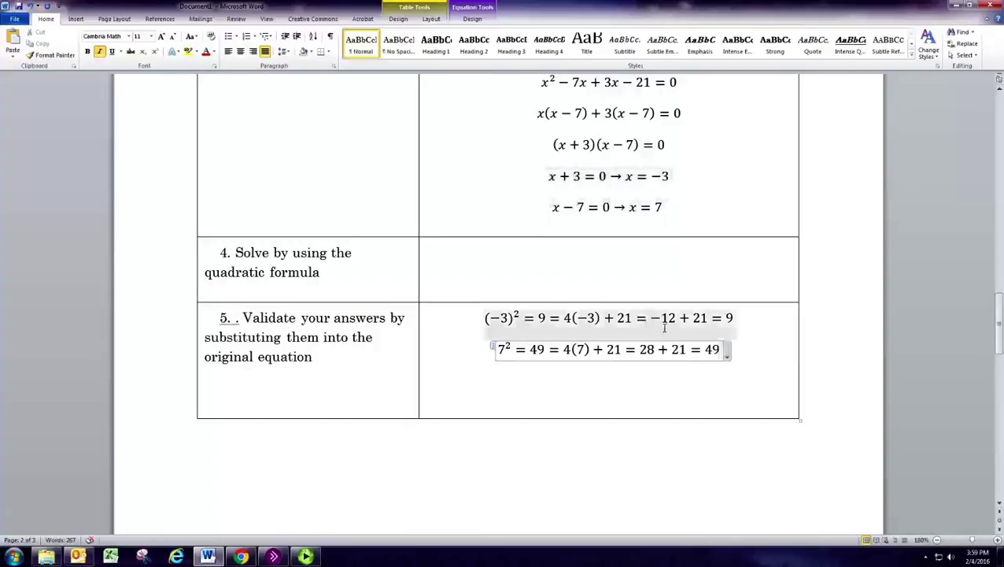
# Write 'there is a linear term' in row 1 of the second example's table.
pyautogui.scroll(-3, 651, 343)
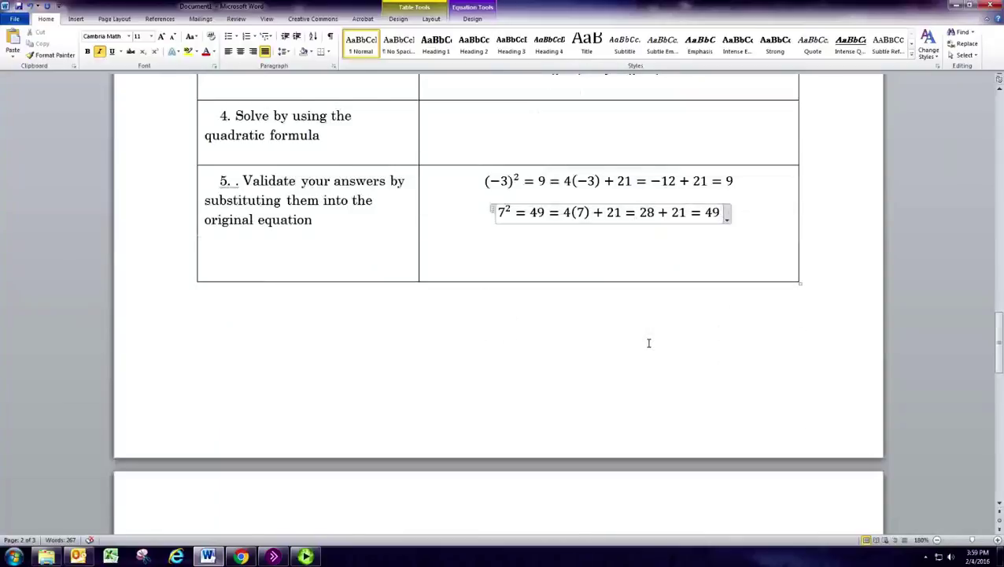
pyautogui.scroll(-6, 649, 343)
pyautogui.scroll(-2, 544, 314)
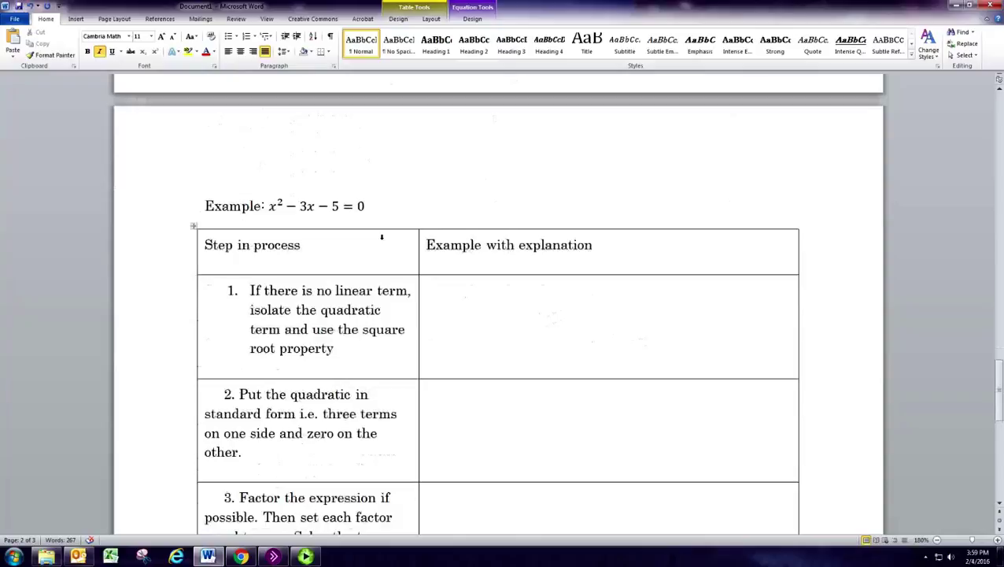
pyautogui.click(300, 208)
pyautogui.moveTo(299, 208); pyautogui.dragTo(315, 209)
pyautogui.click(511, 306)
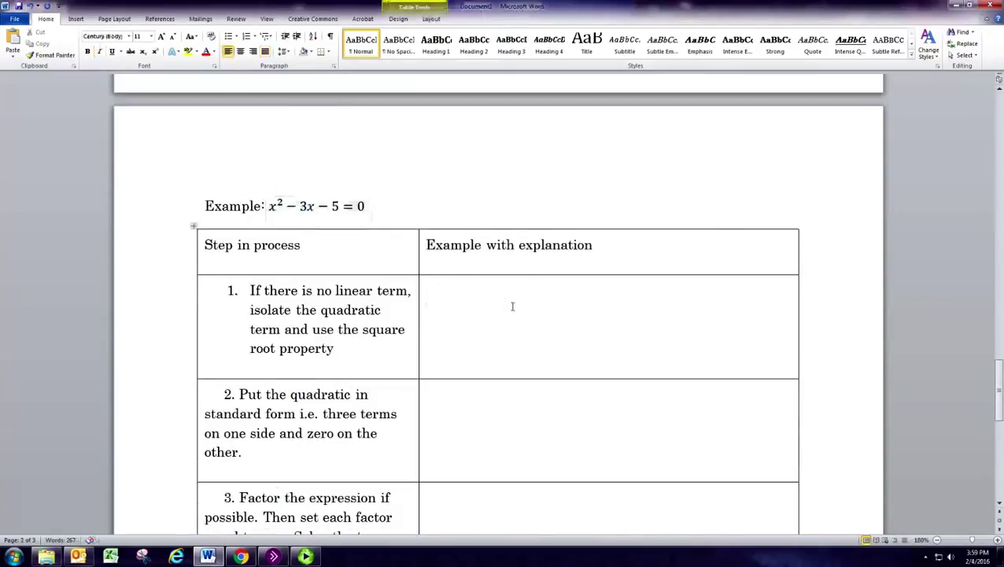
pyautogui.write('th')
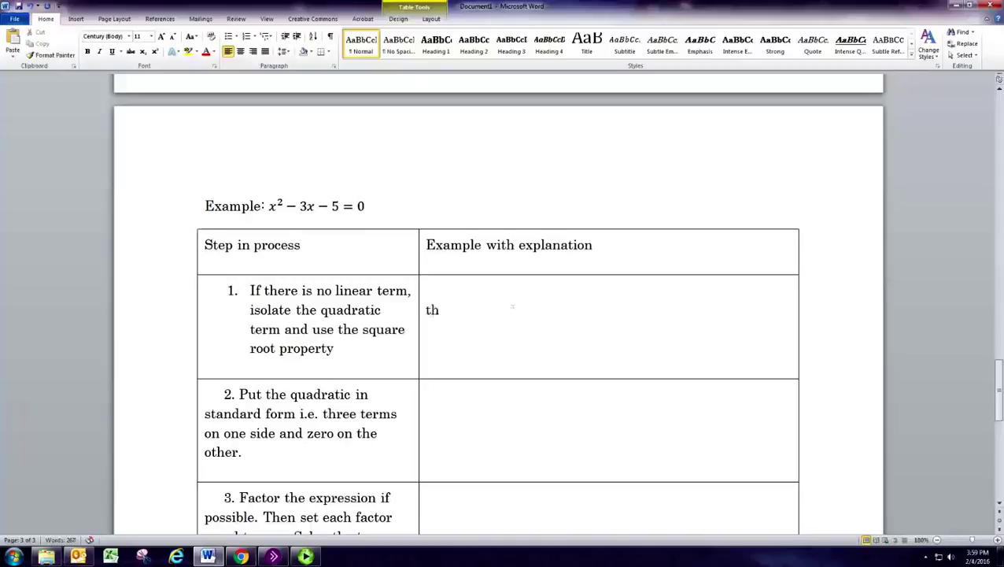
pyautogui.write('e is')
pyautogui.press('BackSpace')
pyautogui.press('BackSpace')
pyautogui.write('re is a linear term')
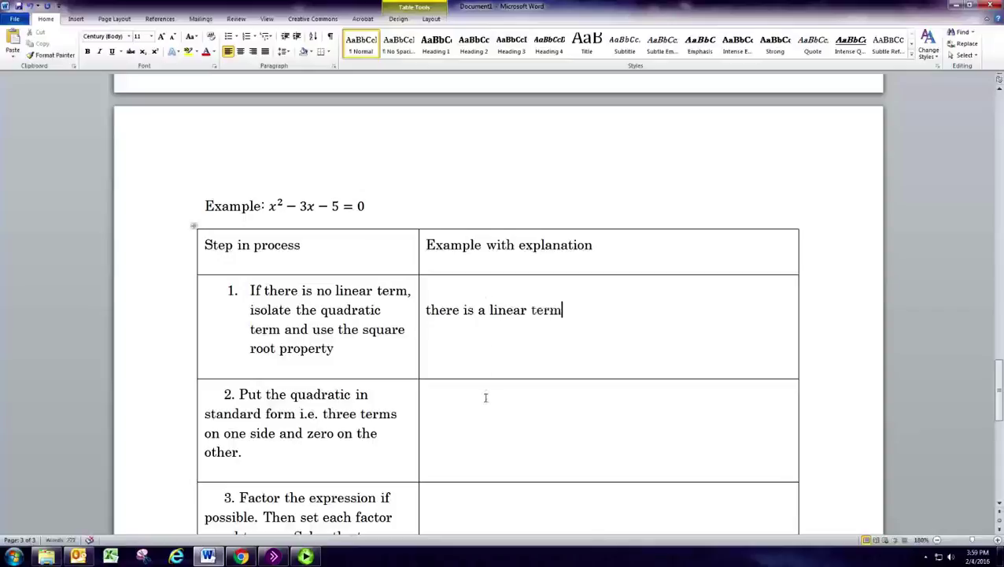
# Write 'already in standard form' in row 2 and copy the equation x² − 3x − 5 = 0.
pyautogui.click(513, 417)
pyautogui.write('already in standard form')
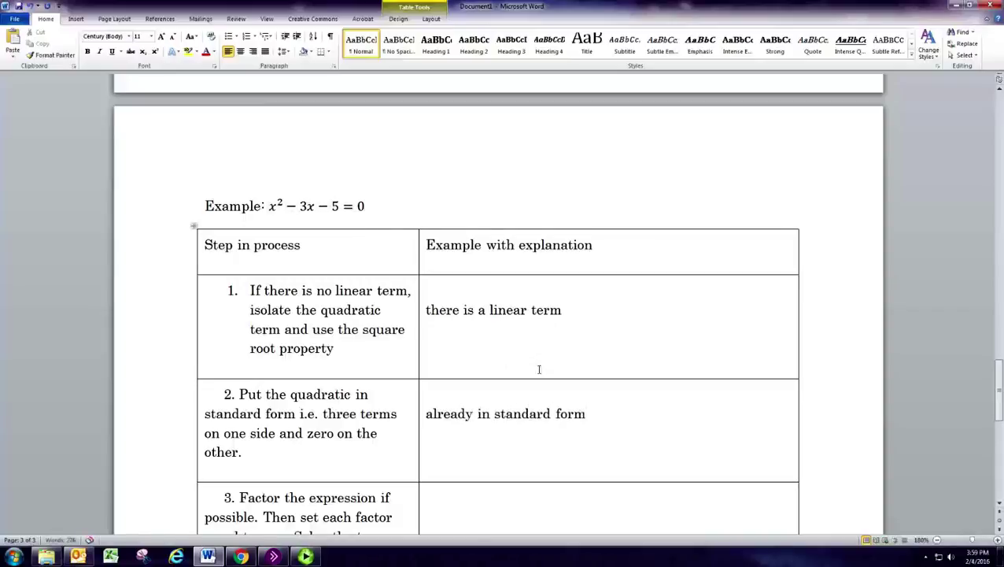
pyautogui.click(285, 211)
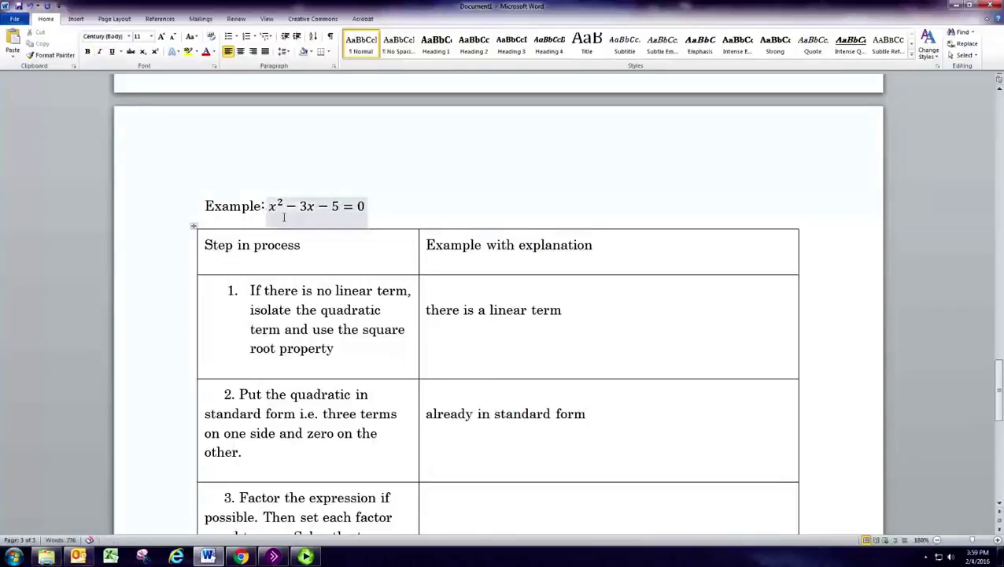
pyautogui.click(262, 201)
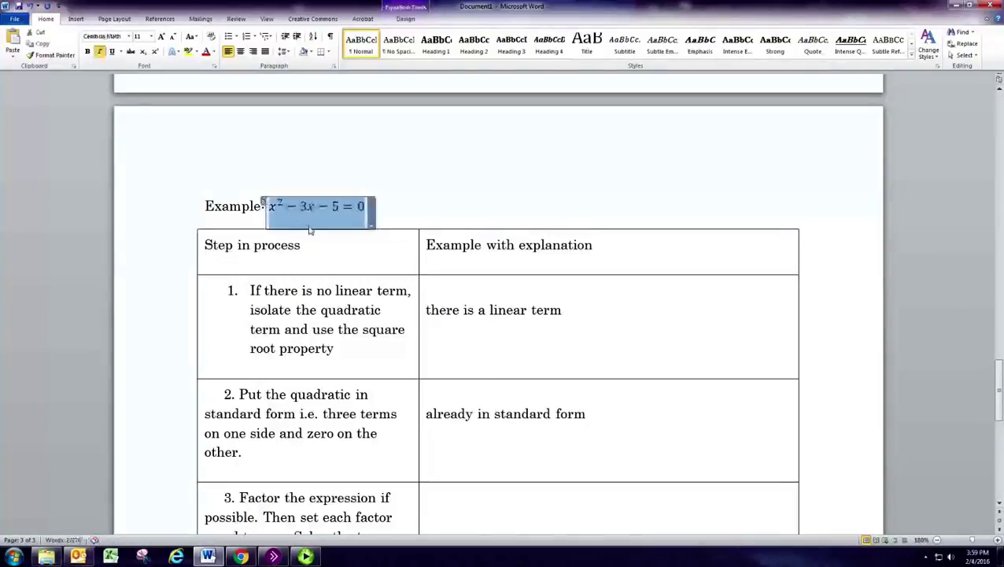
pyautogui.scroll(-3, 520, 404)
pyautogui.click(491, 331)
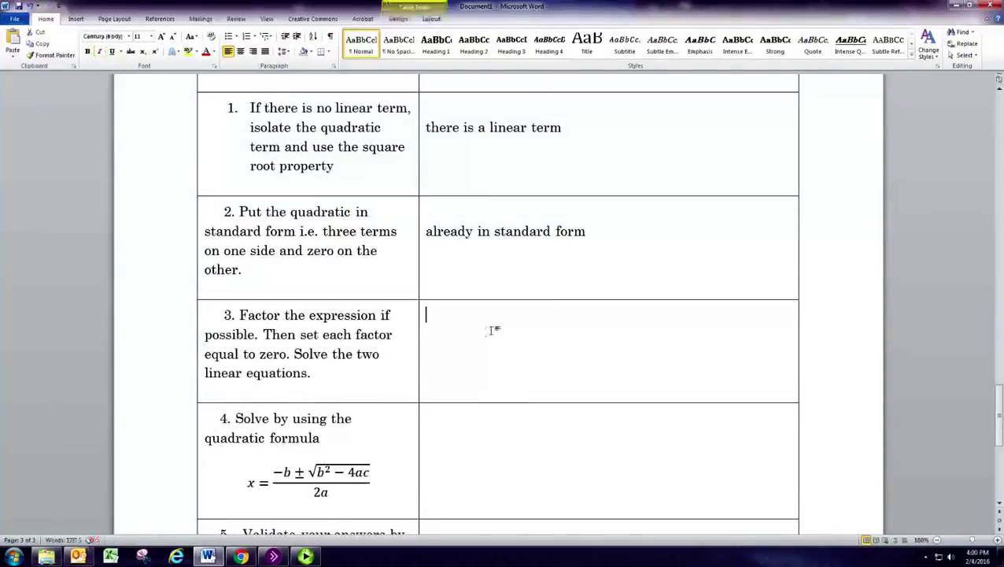
# Paste x² − 3x − 5 = 0 into row 3 and add ac = (1)(−5) = −5 below it.
pyautogui.write('x² − 3x − 5 = 0')
pyautogui.click(632, 358)
pyautogui.press('Return')
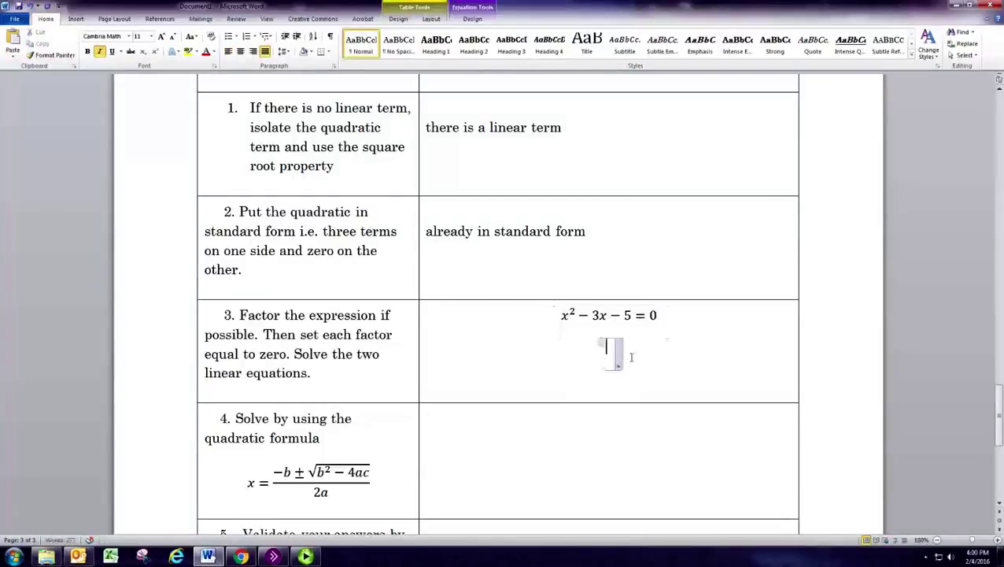
pyautogui.write('a')
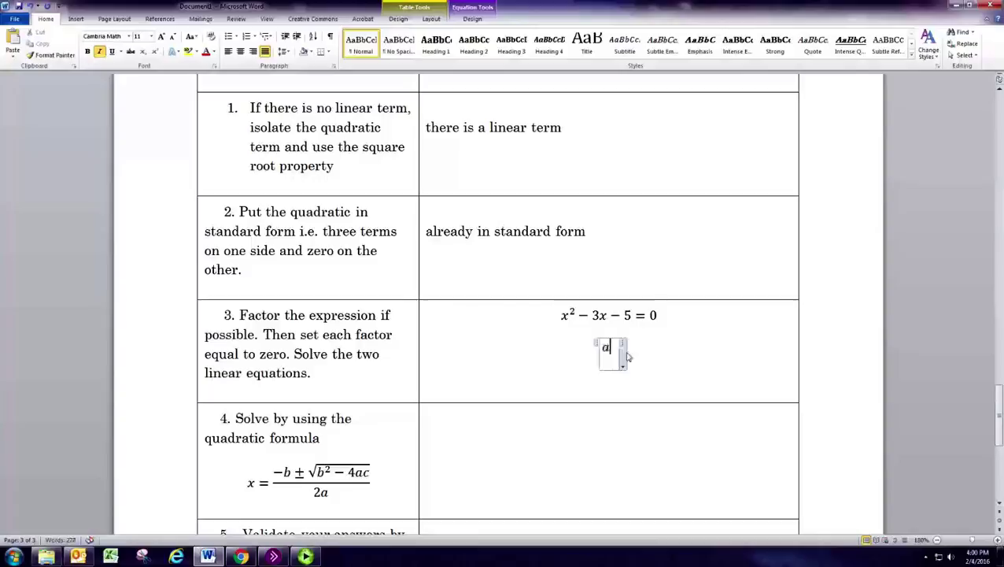
pyautogui.write('c=(1)(')
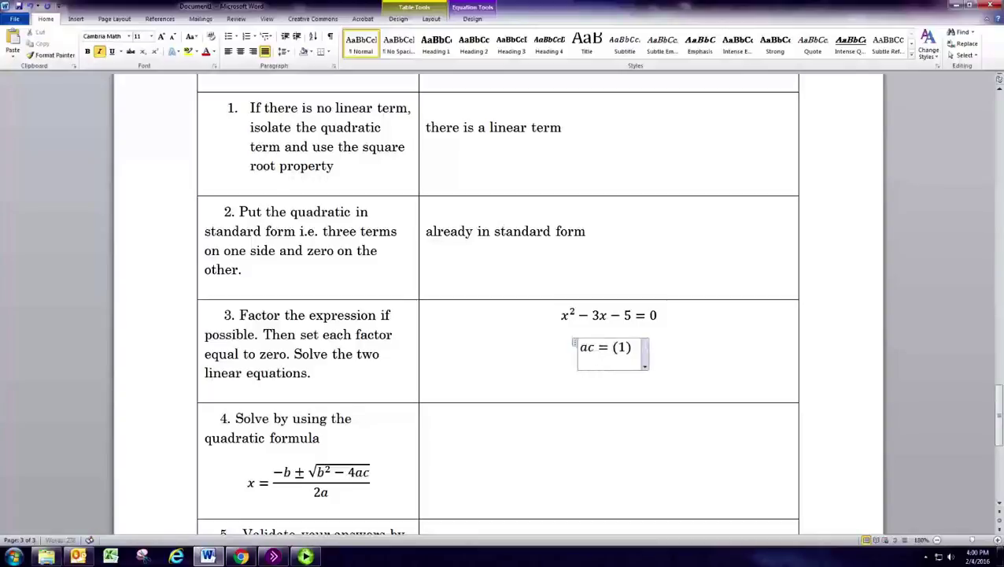
pyautogui.write('-5)=')
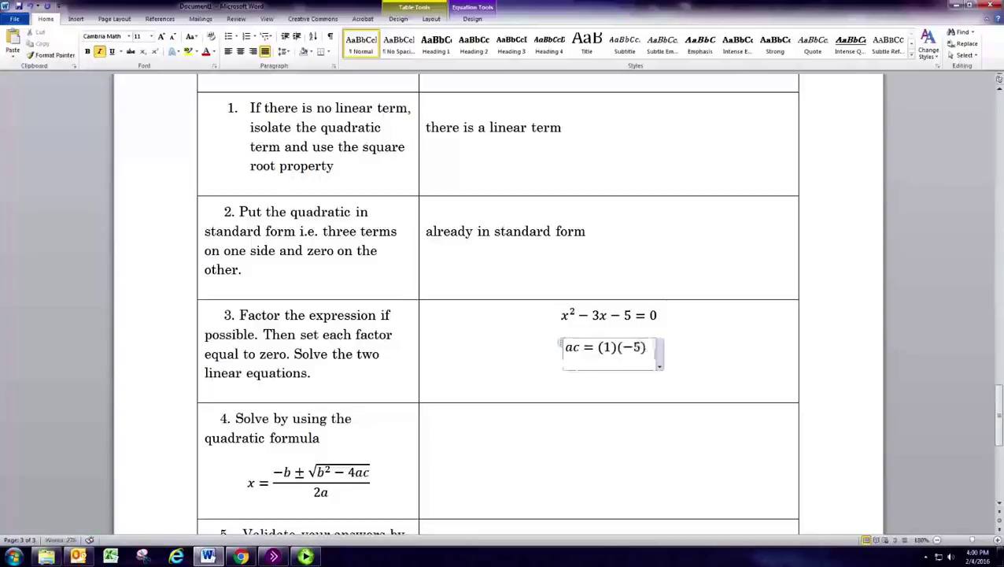
pyautogui.write('-5')
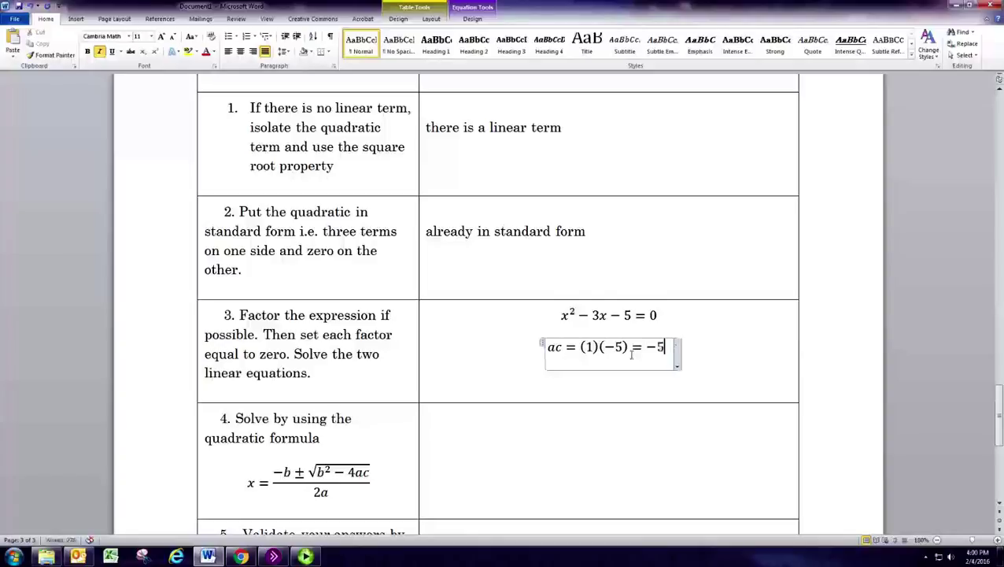
pyautogui.moveTo(643, 346); pyautogui.dragTo(668, 351)
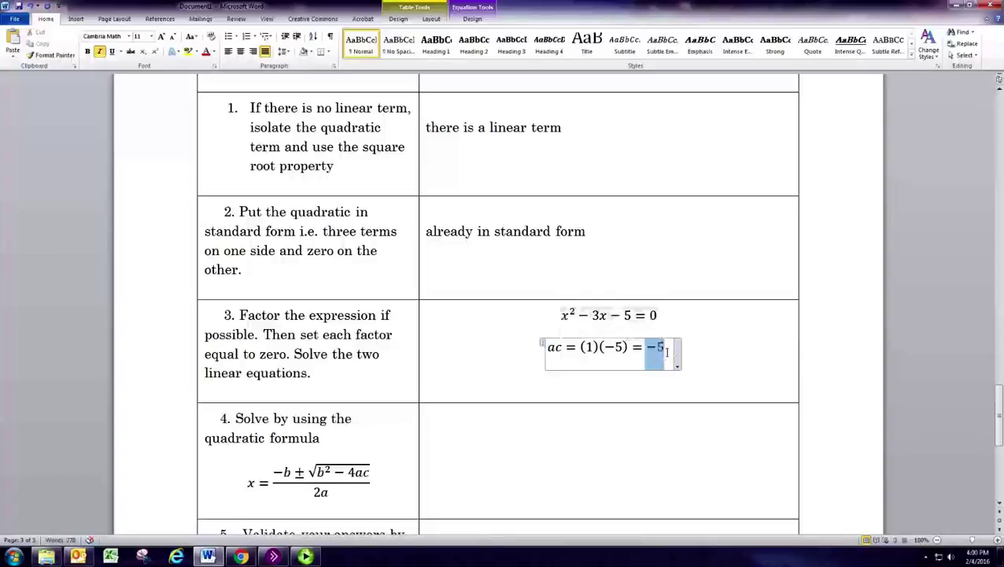
pyautogui.moveTo(577, 316); pyautogui.dragTo(601, 319)
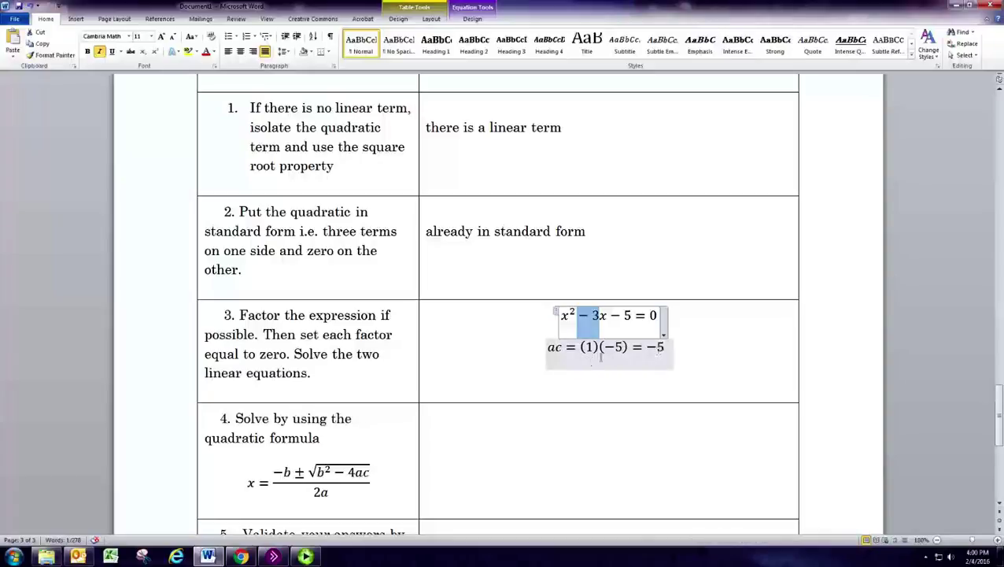
pyautogui.click(647, 357)
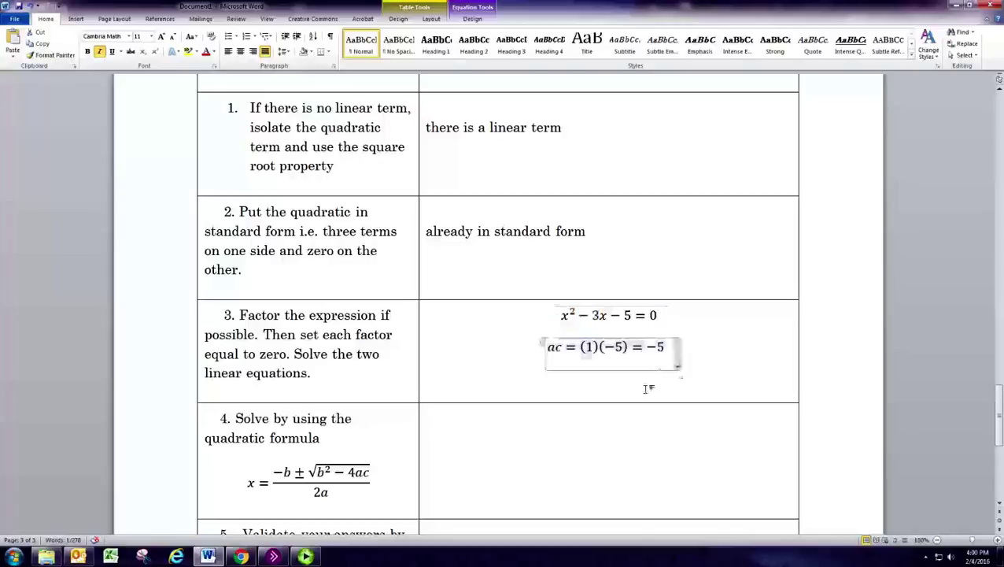